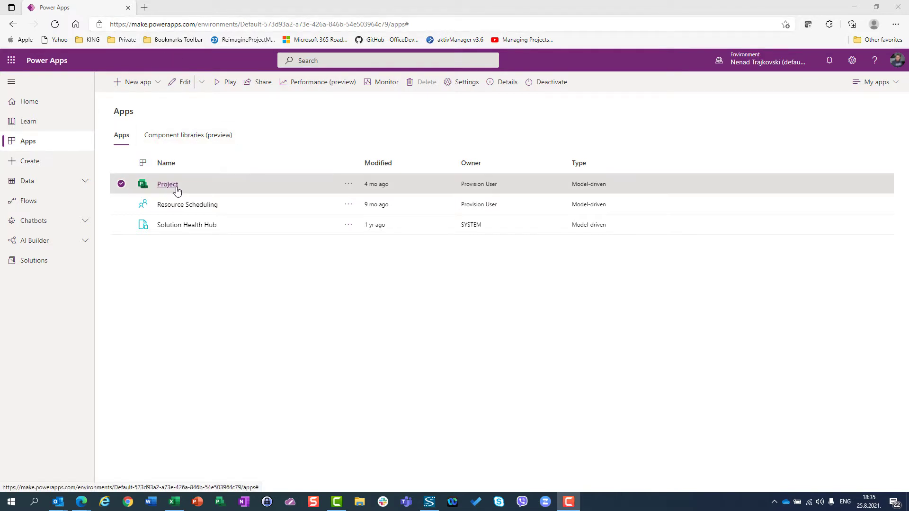
Open the ERP Project record in the Project app and start a new risk for it.
click(176, 189)
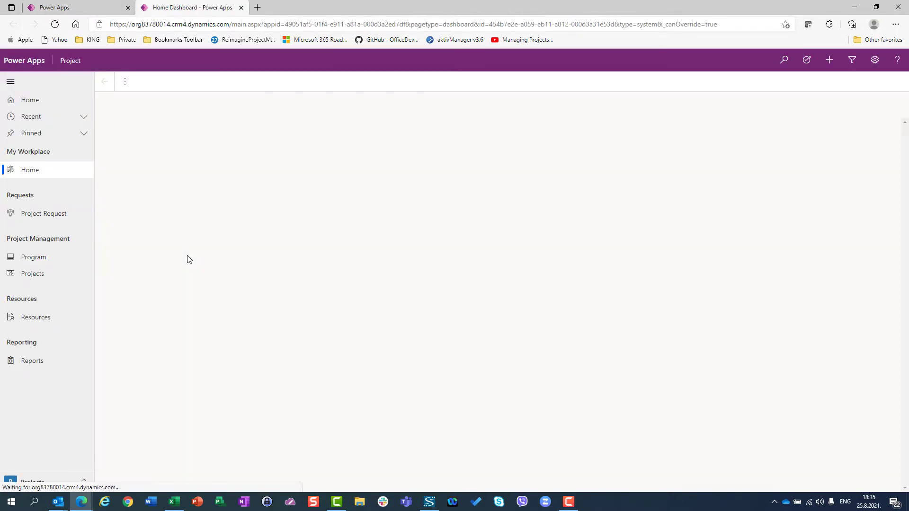
click(32, 276)
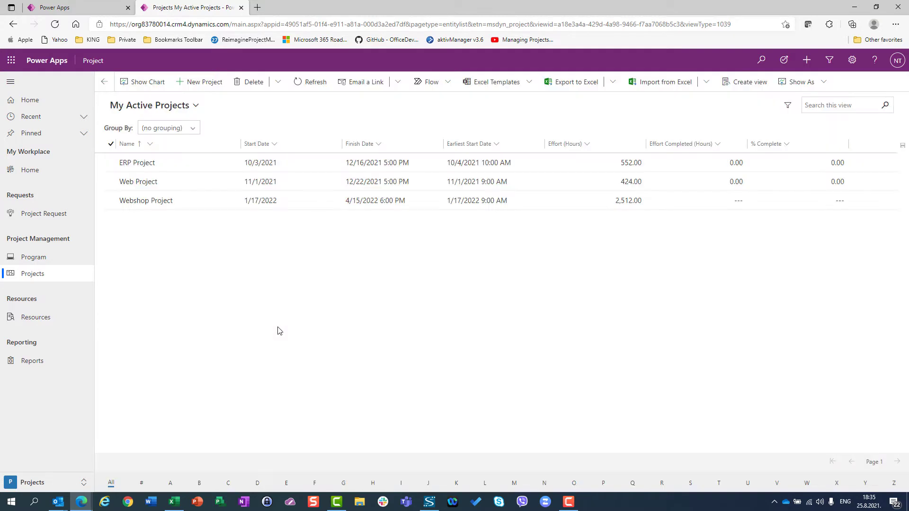
click(131, 163)
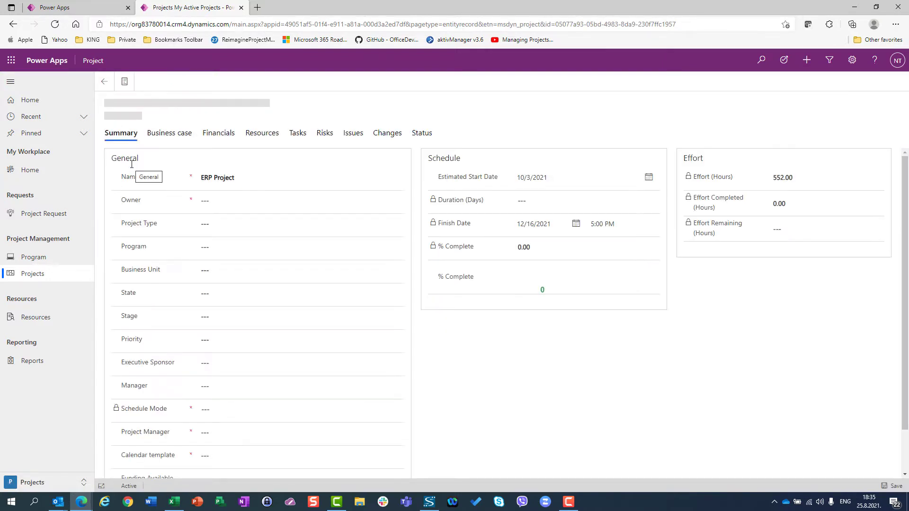
click(323, 133)
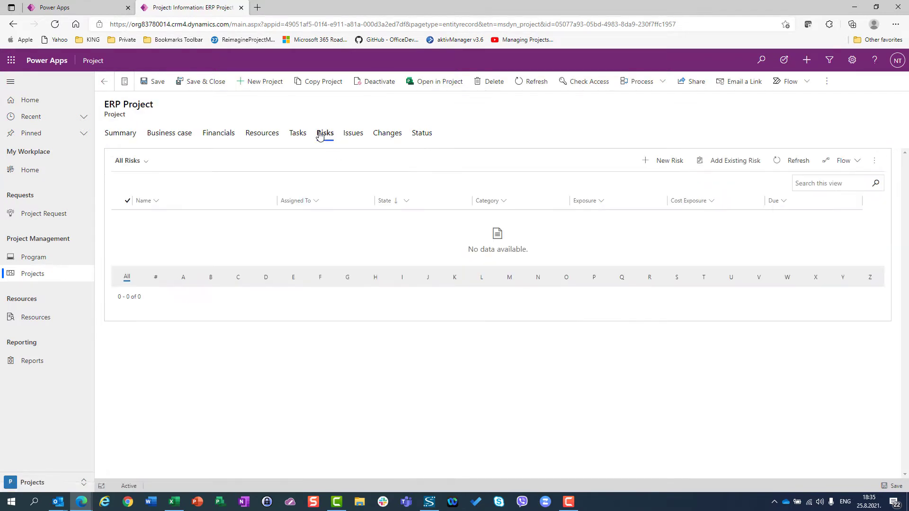
click(662, 163)
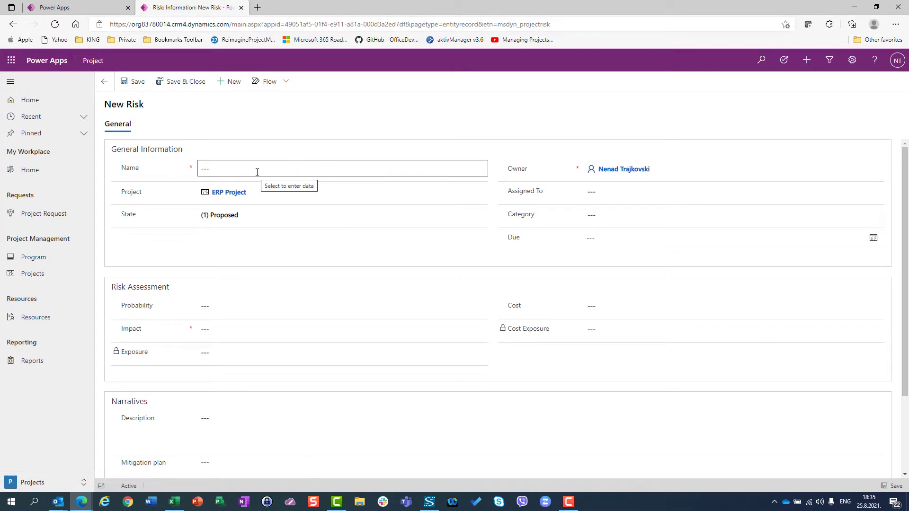
Name the new risk "Risko of tranferring data" and set its state to (1) Proposed.
click(257, 173)
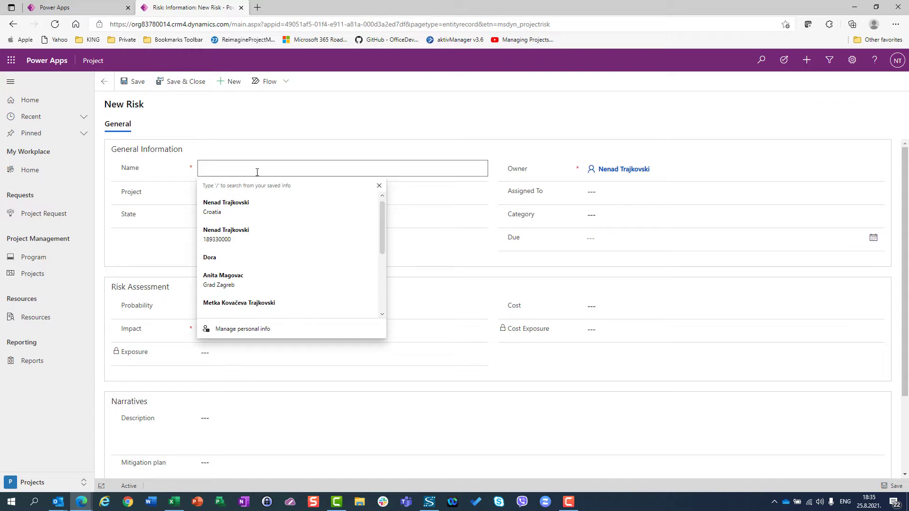
text(Risko of )
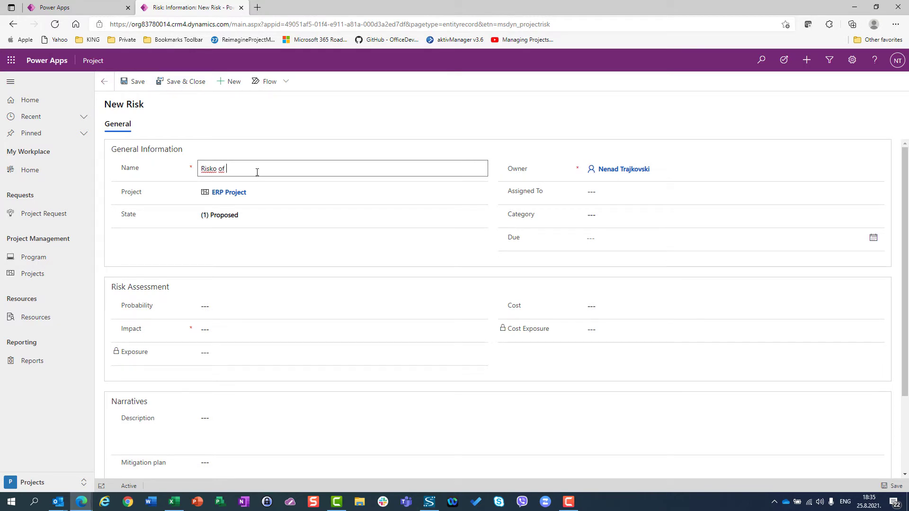
text(tranferring data)
click(250, 222)
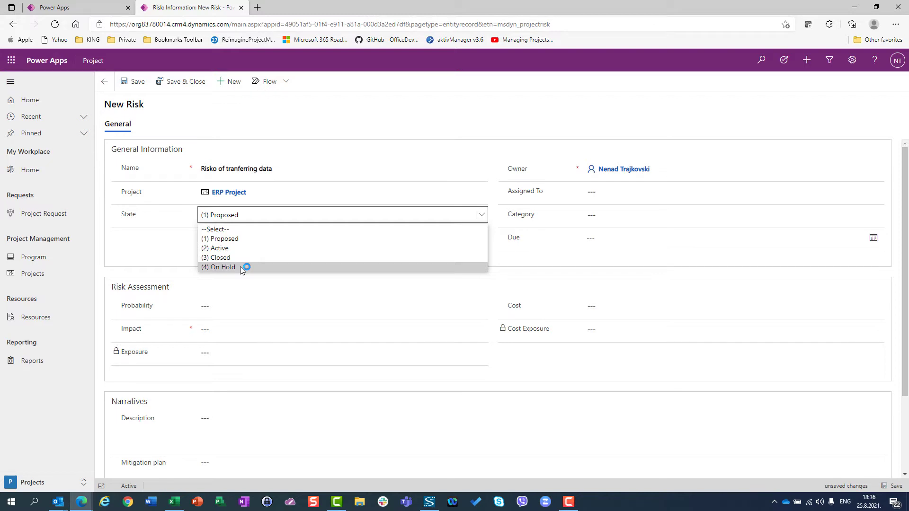
click(225, 239)
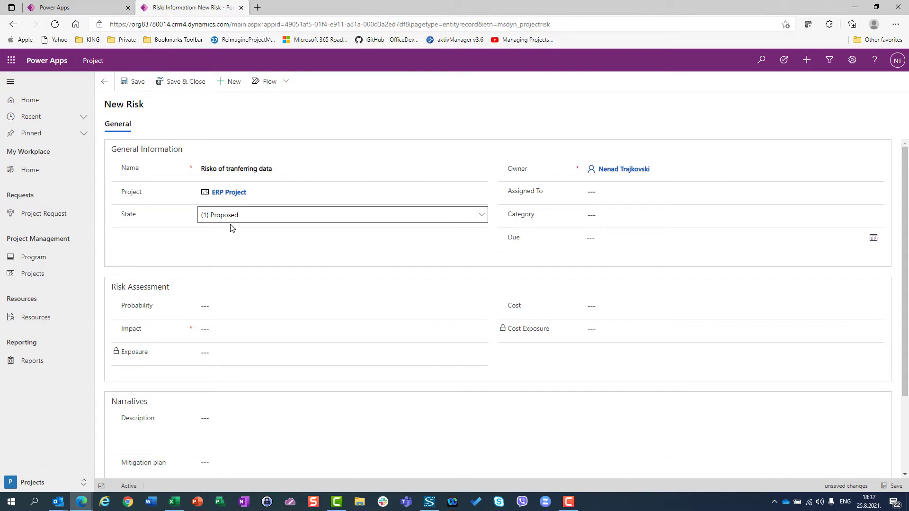
Assign the risk to the responsible user and set its category to Stakeholder.
click(602, 192)
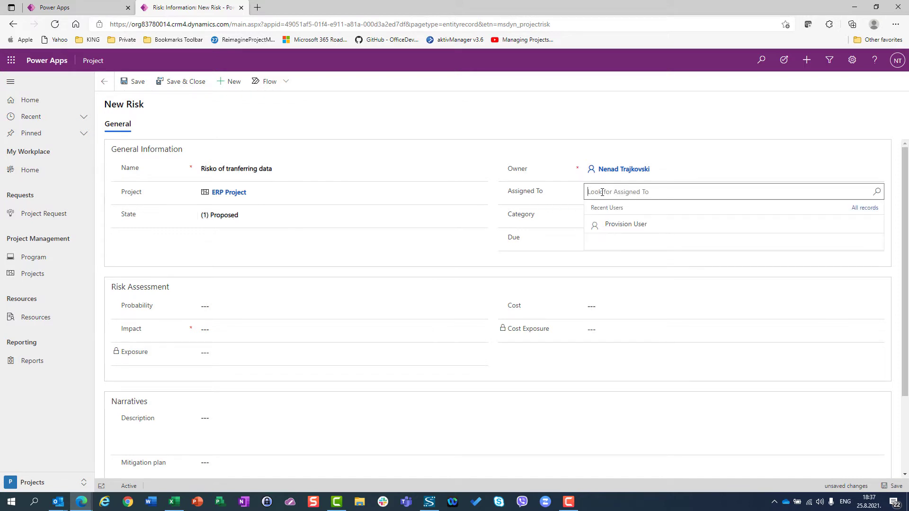
text(ellen)
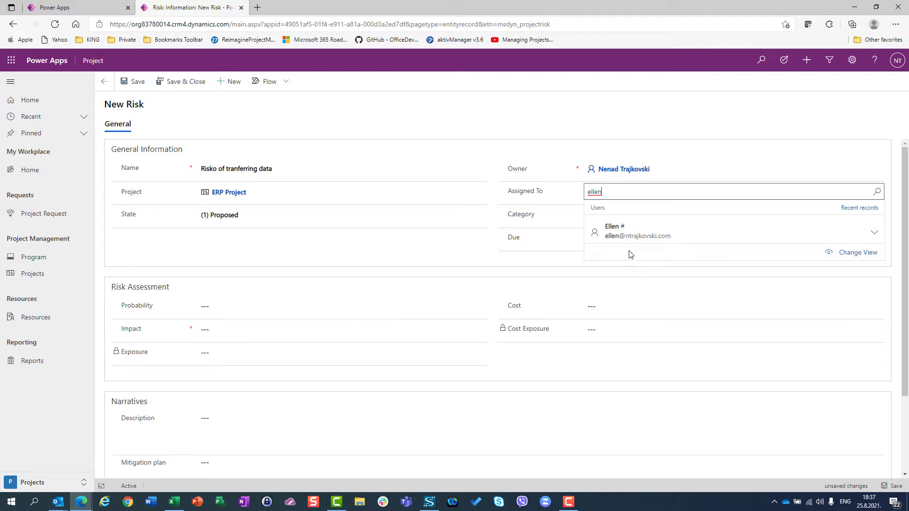
click(629, 233)
click(616, 219)
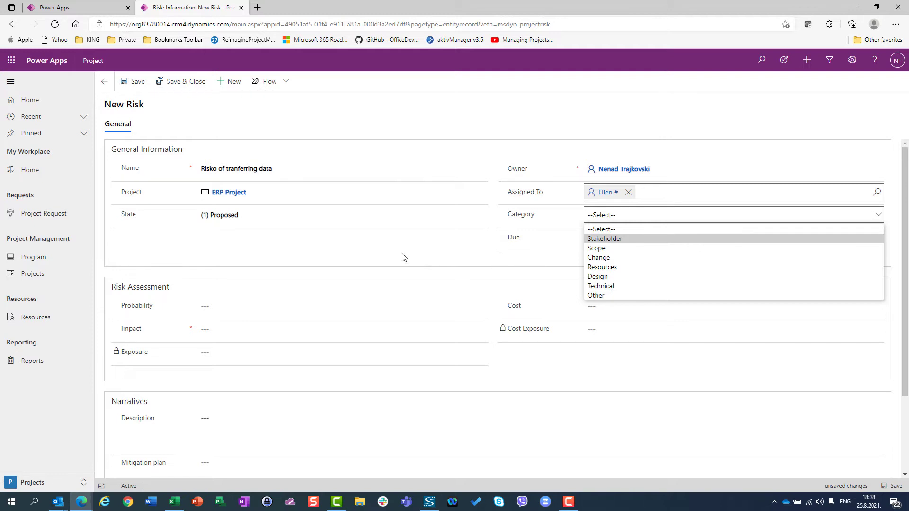
click(629, 243)
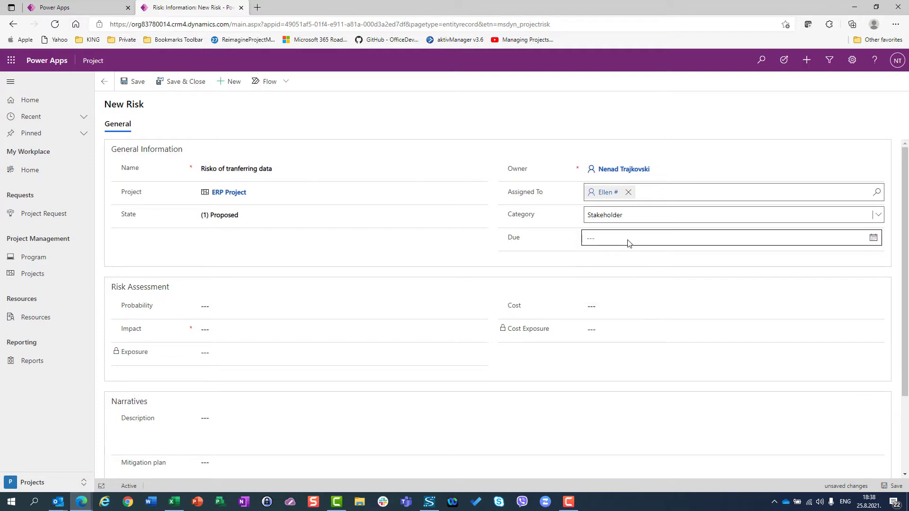
Correct the risk's name to "Risk of tranferring data" and set its due date to 9/15/2021.
click(216, 168)
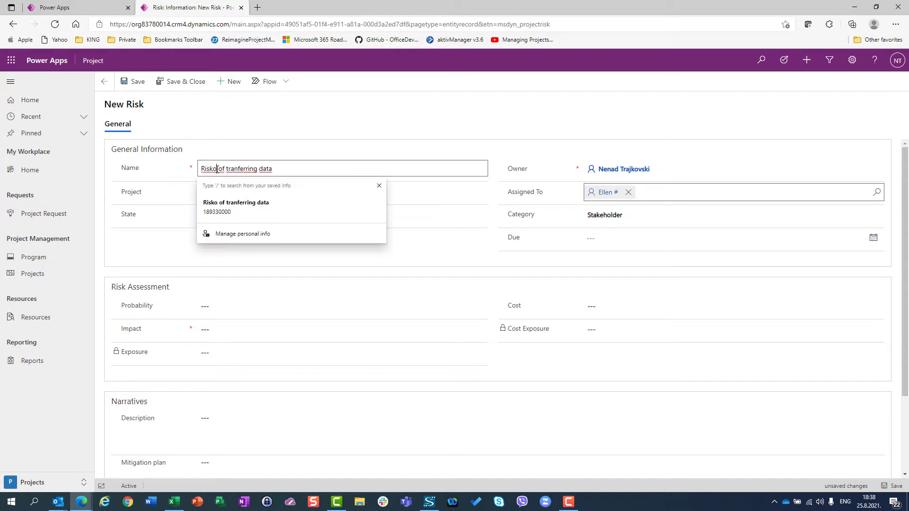
key(BackSpace)
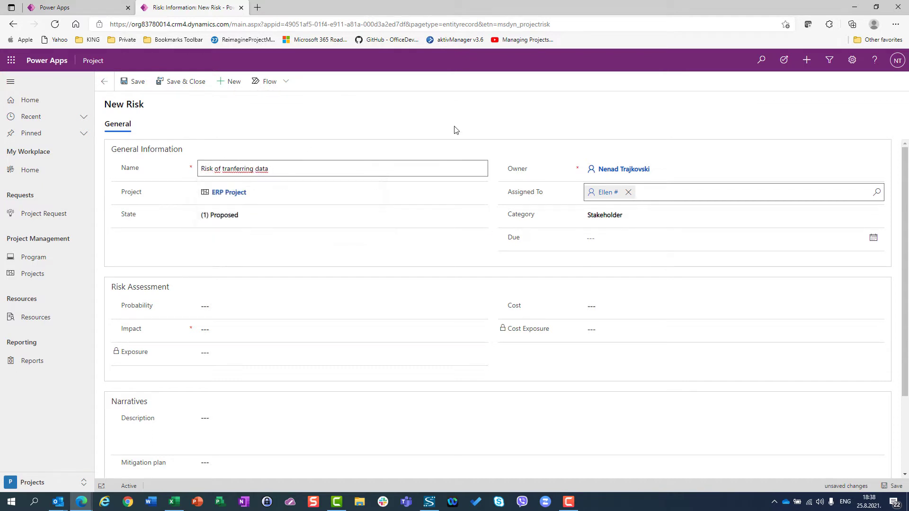
click(592, 238)
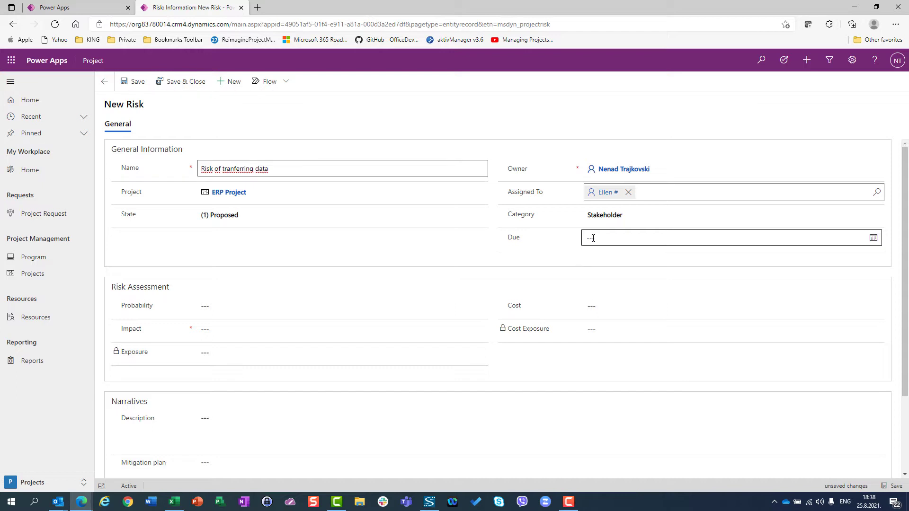
click(877, 243)
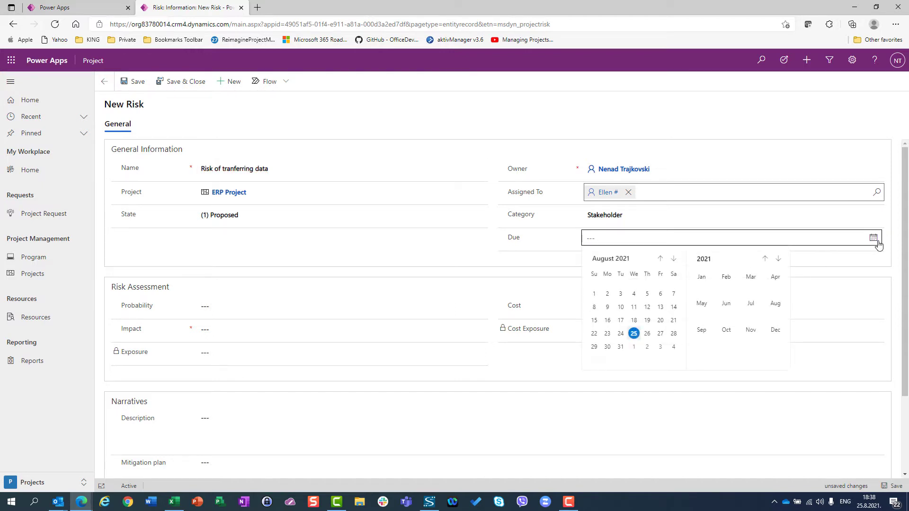
click(674, 260)
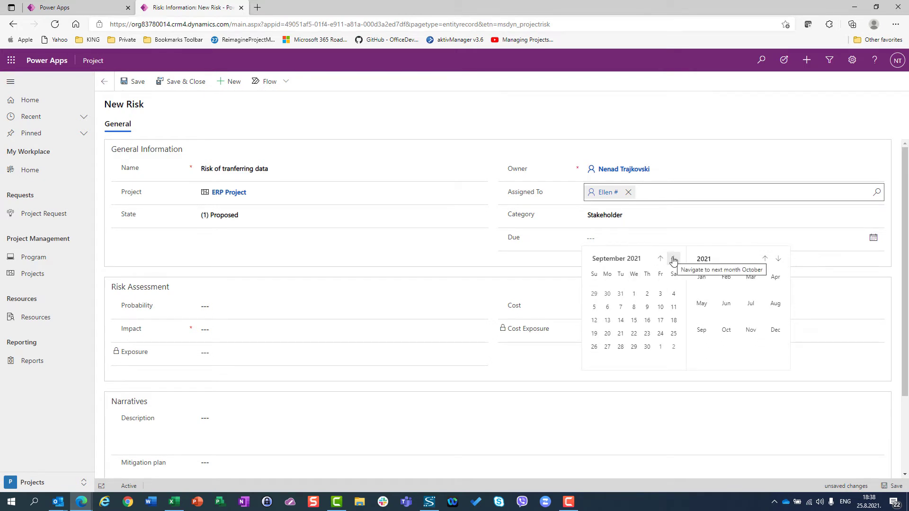
click(634, 322)
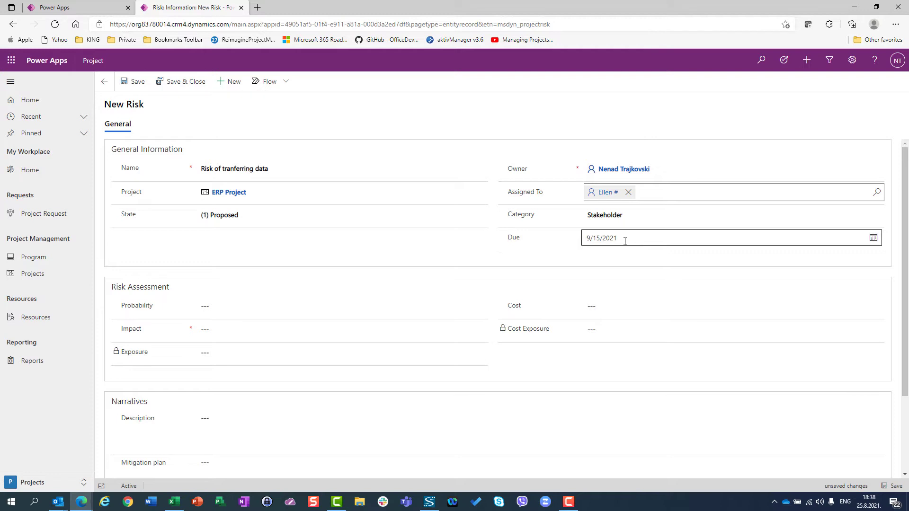
Set the risk's probability to 30, impact to 5 and cost to 10000, and save the record.
click(228, 310)
text(30)
key(Tab)
text(5)
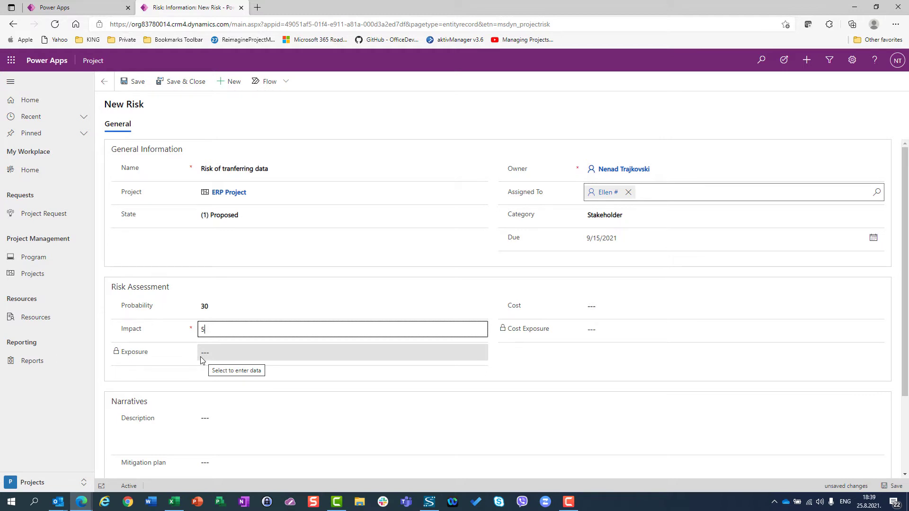
click(604, 309)
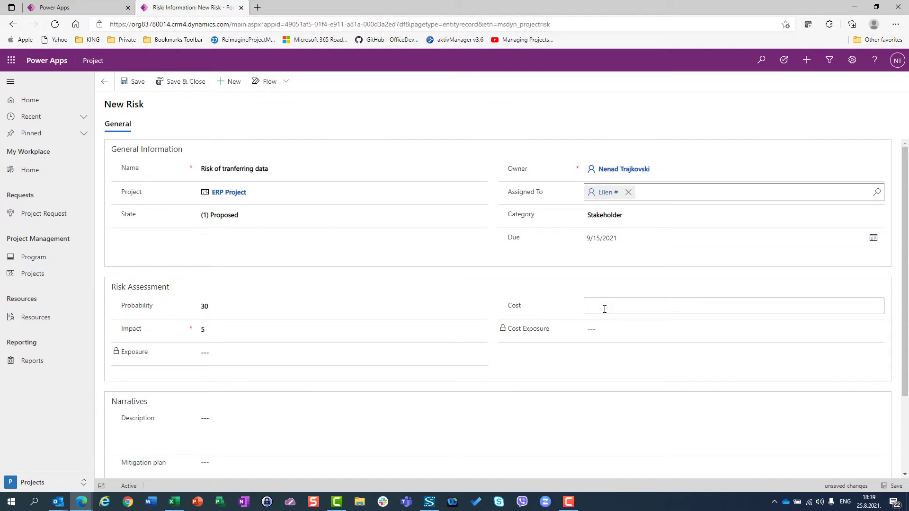
text(10000)
key(Tab)
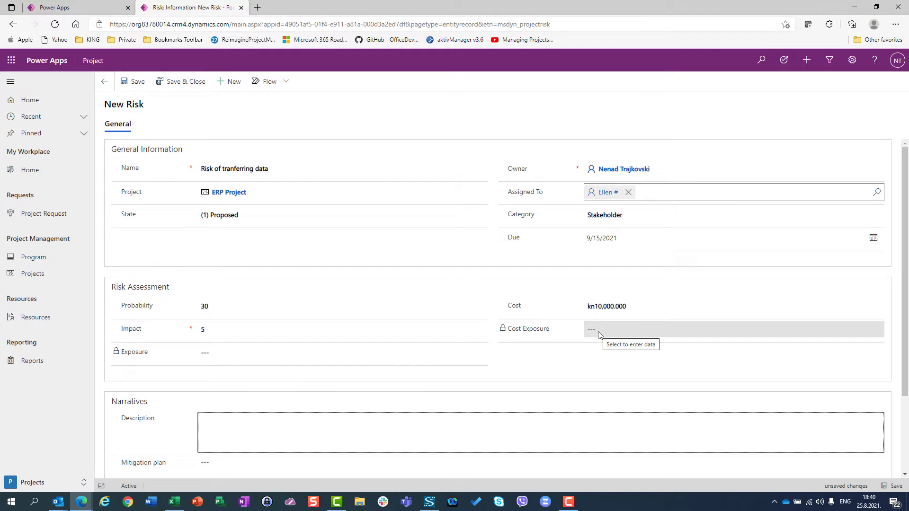
click(133, 88)
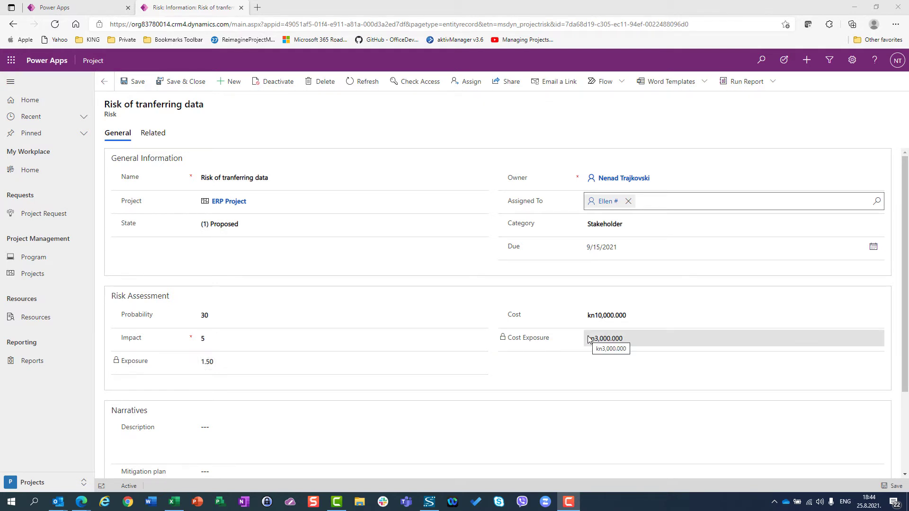
Begin the risk's description with "There ia a Risk that we will not be able to get data from Legacy system".
scroll(317, 377, down, 2)
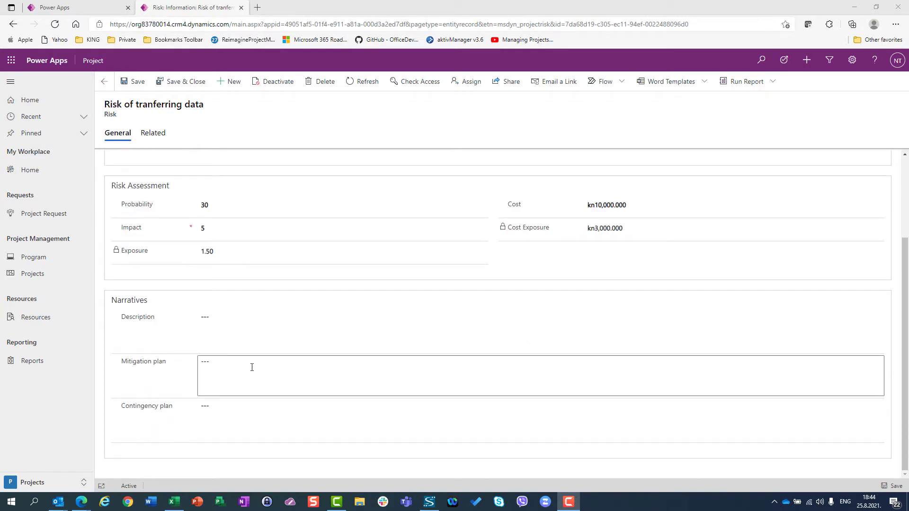
click(213, 316)
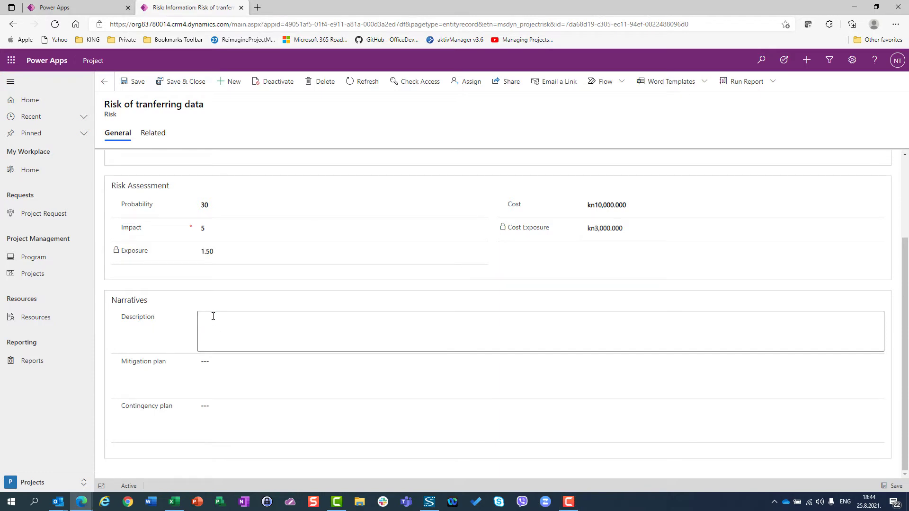
text(There ia)
text( s)
text( Risk )
text(that )
text(we )
text(will not be )
text(ab)
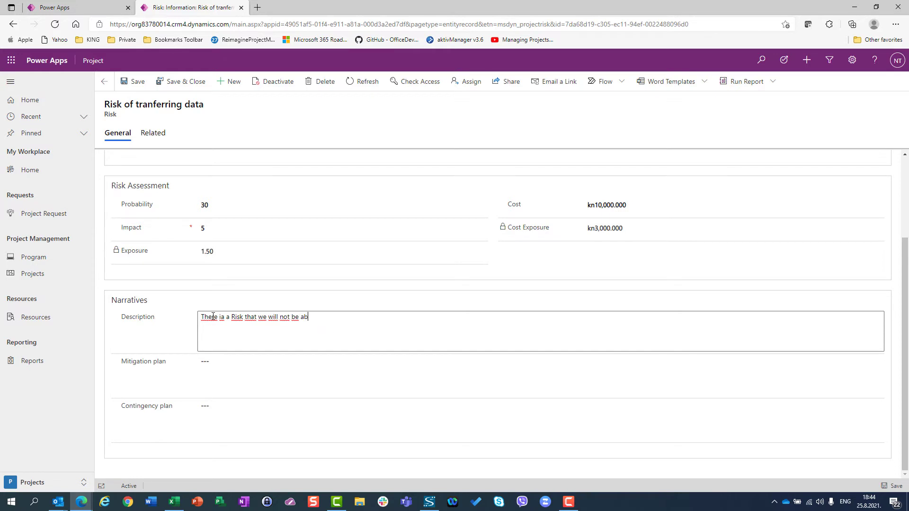
text(le to get for)
text(m)
key(BackSpace)
key(BackSpace)
key(BackSpace)
key(BackSpace)
text(data from Legacy system )
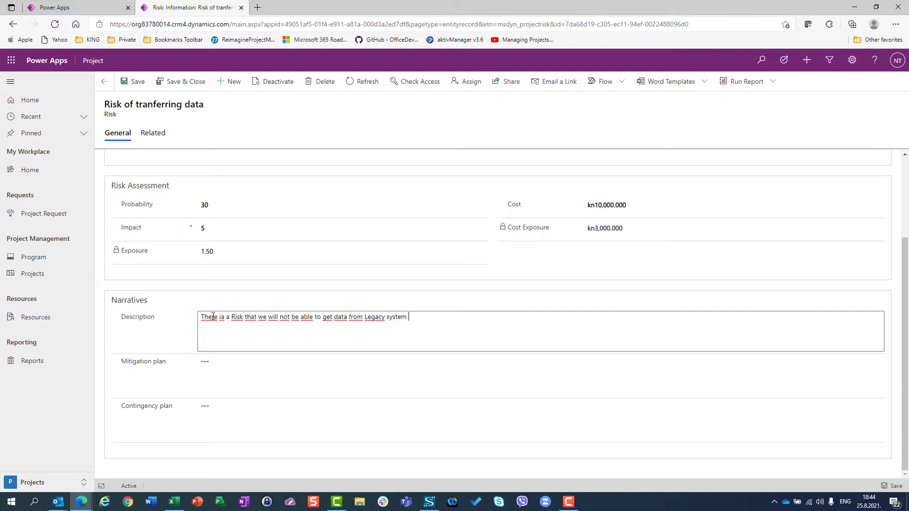
Continue the description with "i a way that we will import it, so if this happens we will have to enter all data manualy".
text(i a way tha)
text(t )
text(we woul)
text(d)
key(BackSpace)
key(BackSpace)
key(BackSpace)
key(BackSpace)
key(BackSpace)
key(BackSpace)
key(BackSpace)
text(will import it, so if this h)
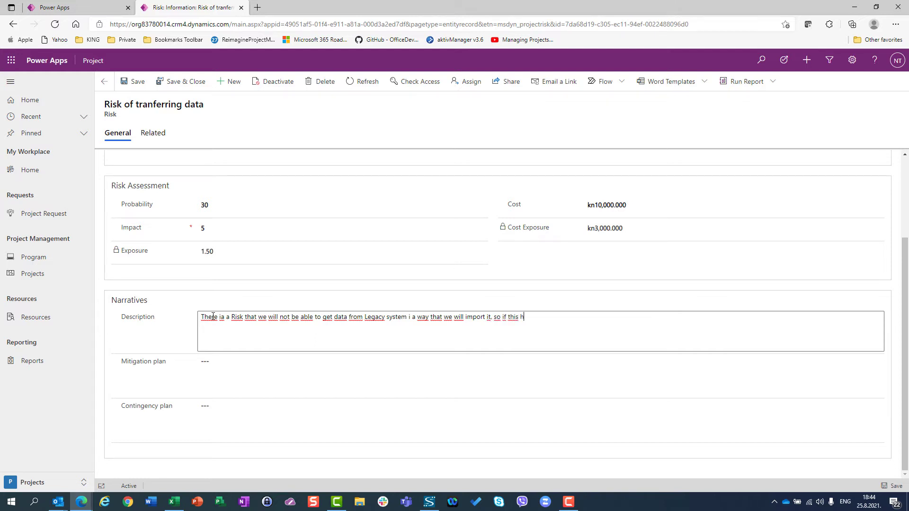
text(appens we will)
text(have to enter all data )
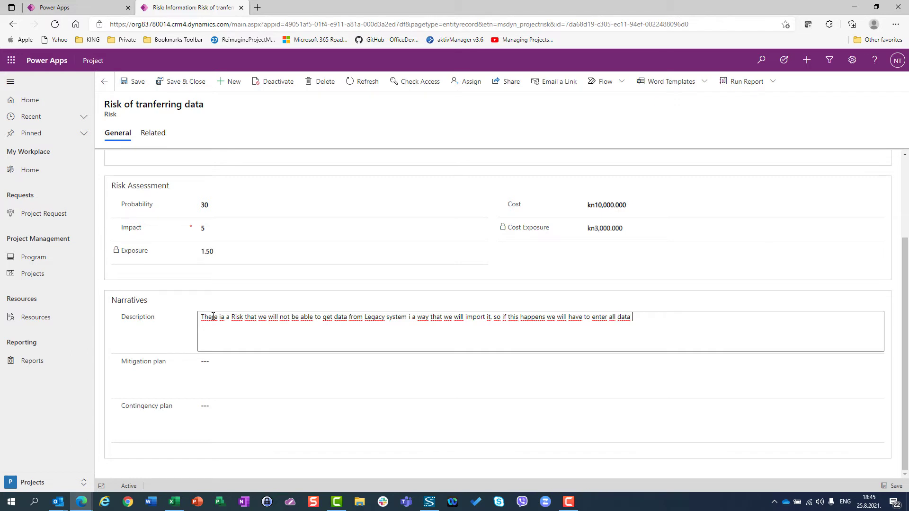
text(manualy)
key(Left)
key(Left)
key(Left)
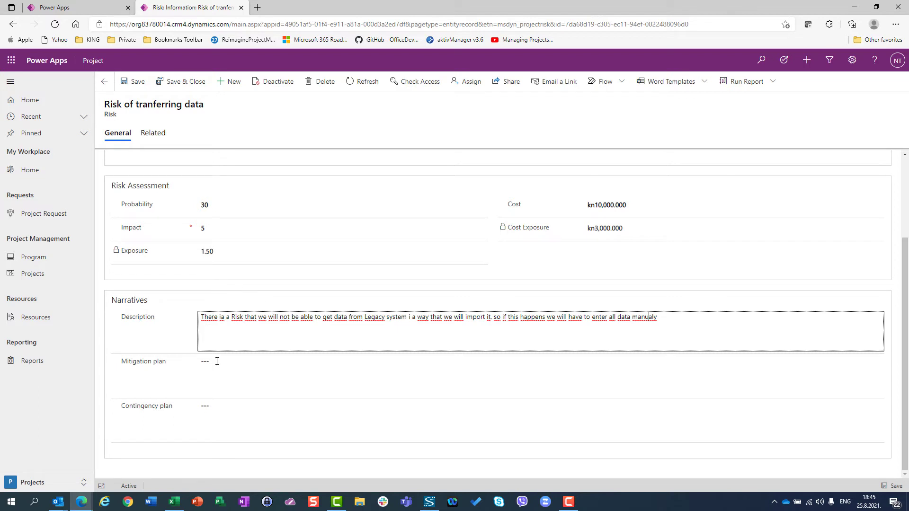
Set the mitigation plan to "Hire a company who is specialized for data transferring, and very well knows the strucre of data in our legacy system".
click(217, 362)
click(213, 320)
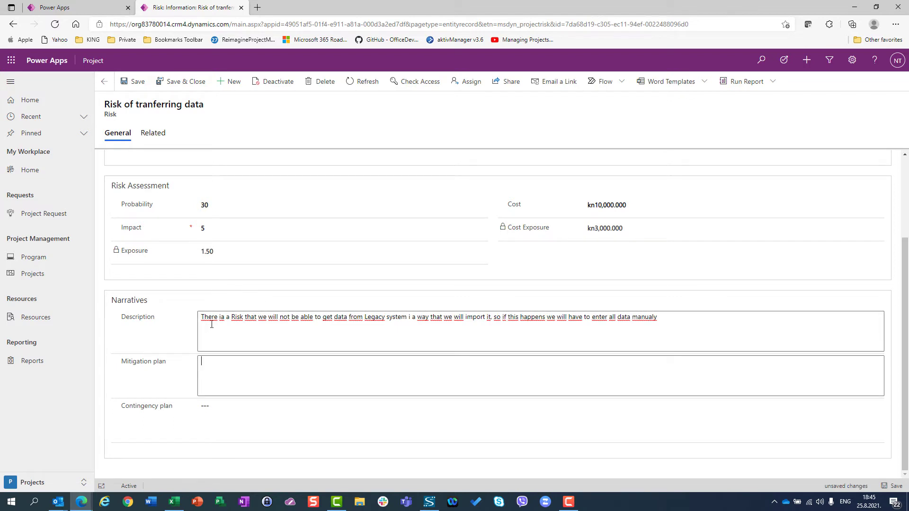
click(223, 371)
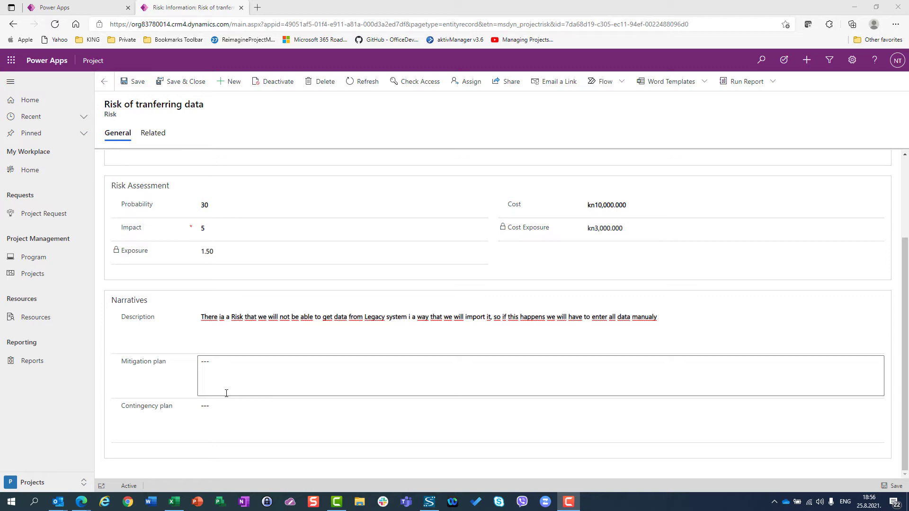
click(220, 365)
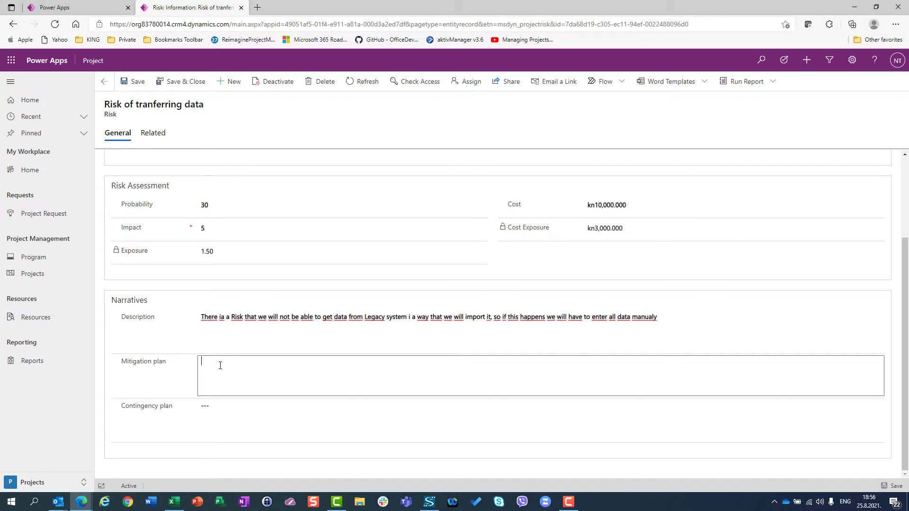
text(Hire a company who is specialized for data gransferring, and very well knows the strucre of data in our legacy system)
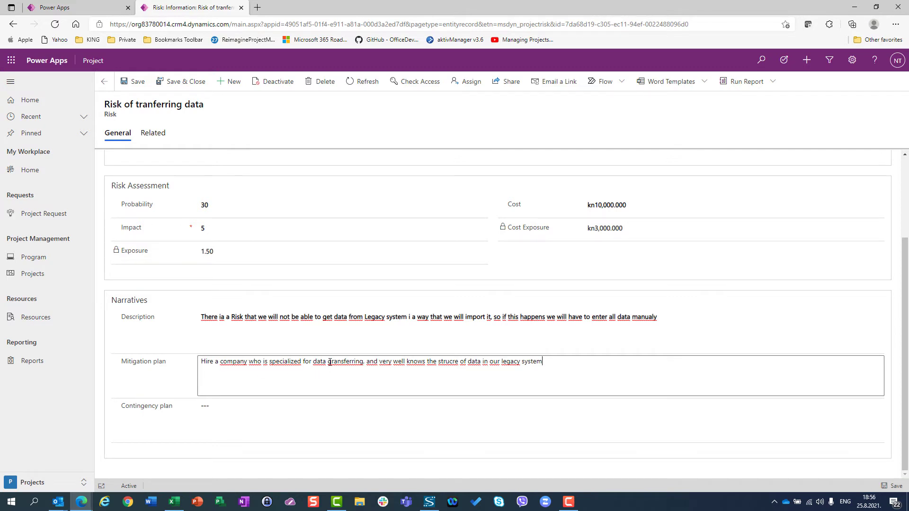
key(Delete)
text(t)
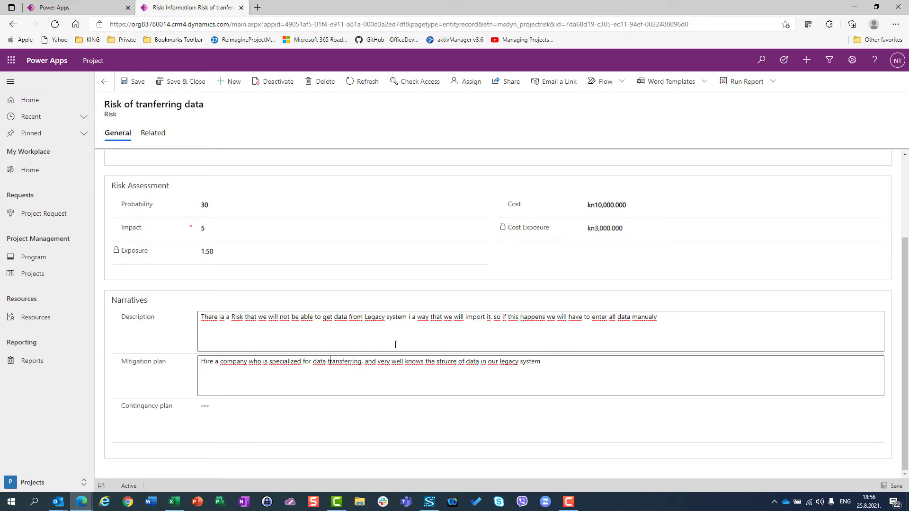
Correct the misspelled word before "of data" in the mitigation plan to "structurre".
key(Left)
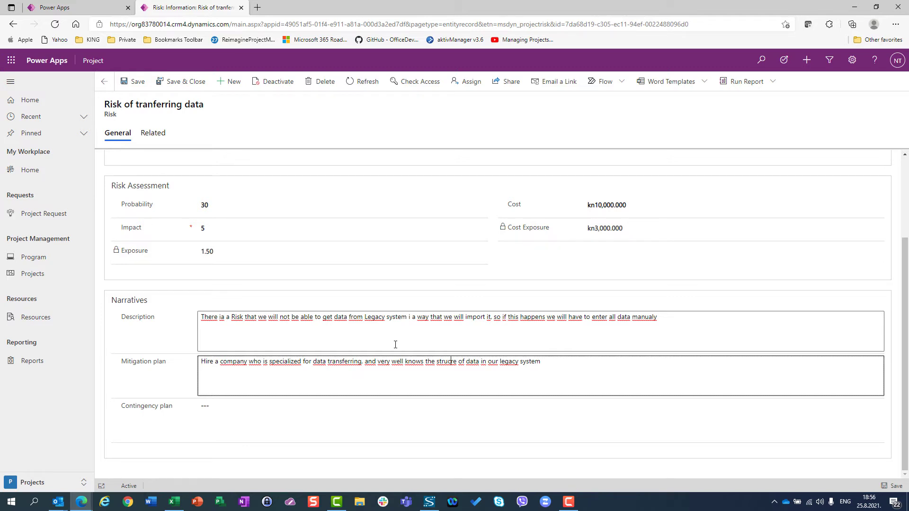
text(turr)
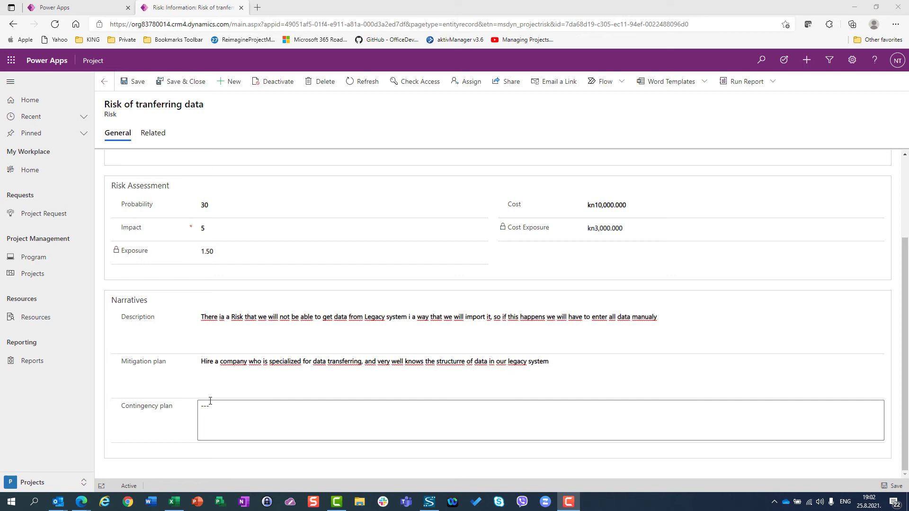
click(201, 362)
drag(201, 363, 595, 373)
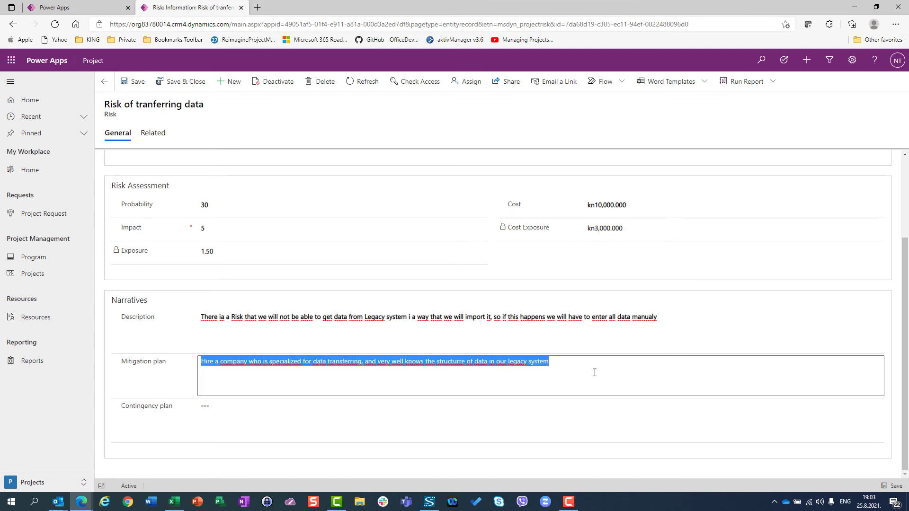
Set the contingency plan to "We will hire students for entering data in a new system manually".
click(240, 418)
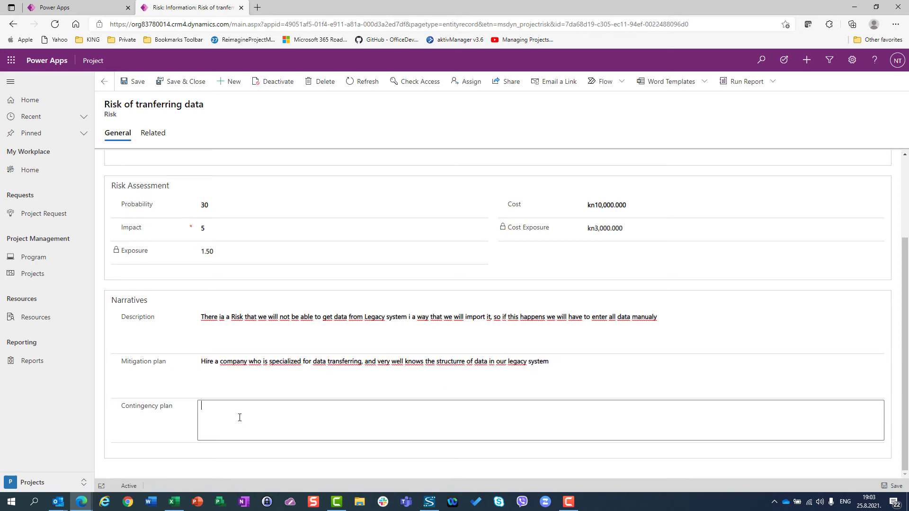
text(We will hire students for entering data in a new sys)
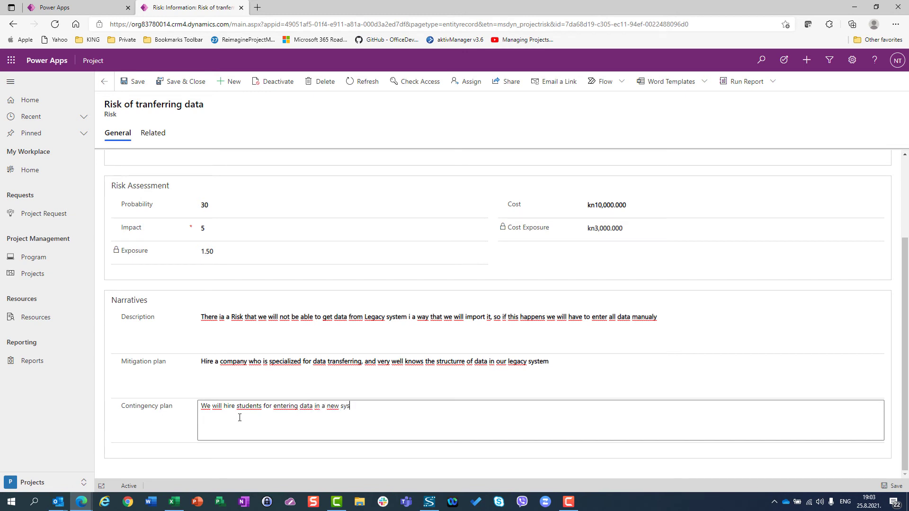
text(tem manually)
key(BackSpace)
text(y)
scroll(361, 205, up, 3)
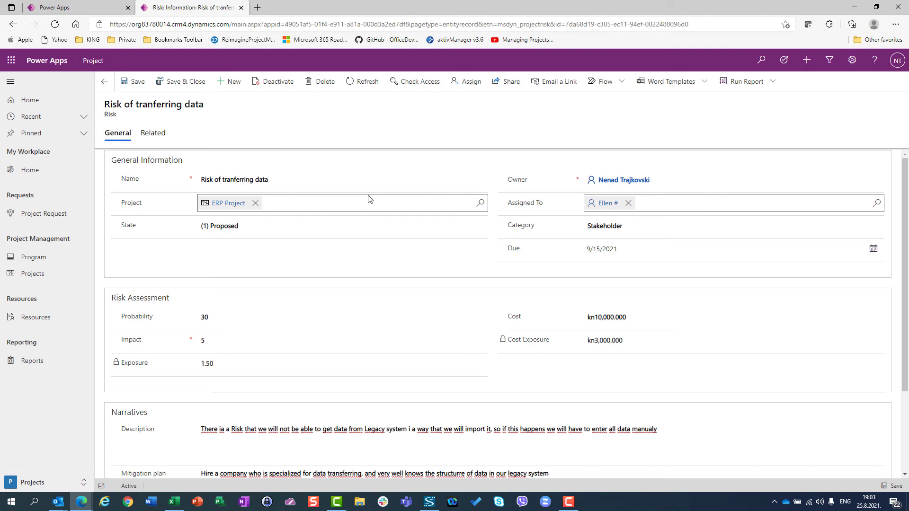
click(243, 232)
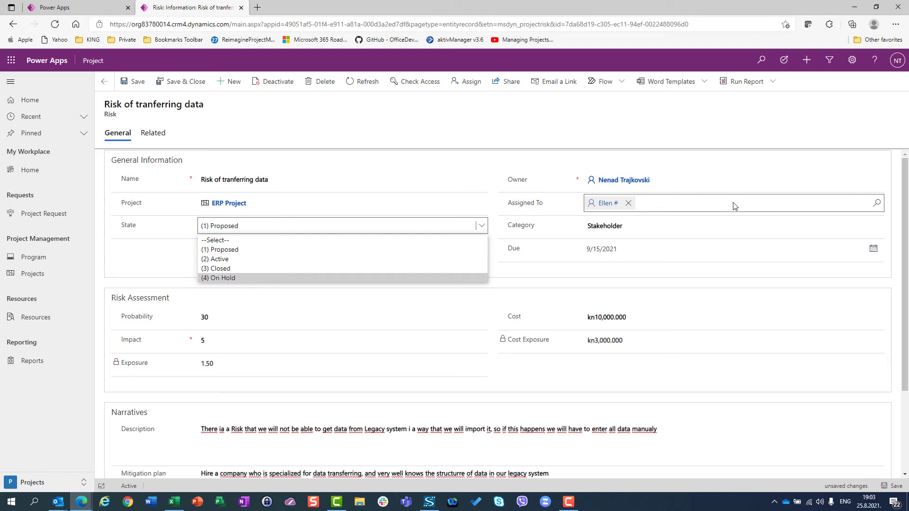
click(654, 231)
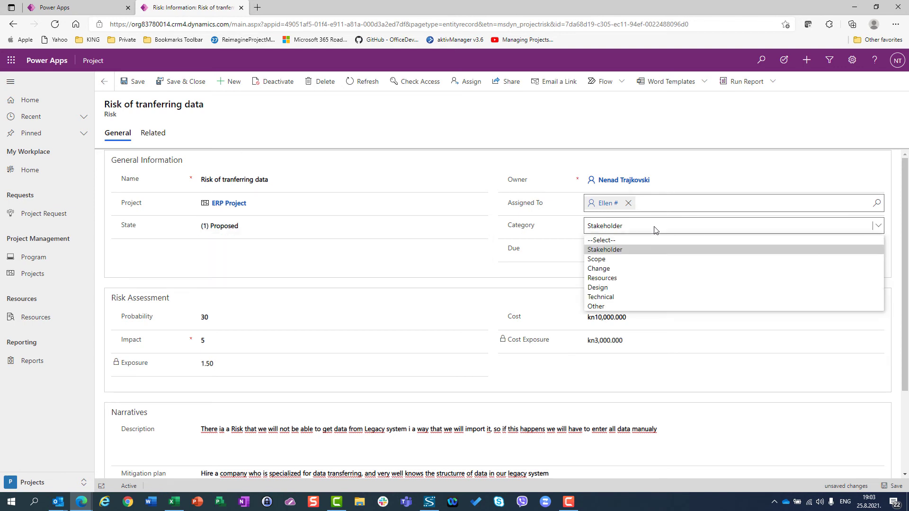
click(150, 250)
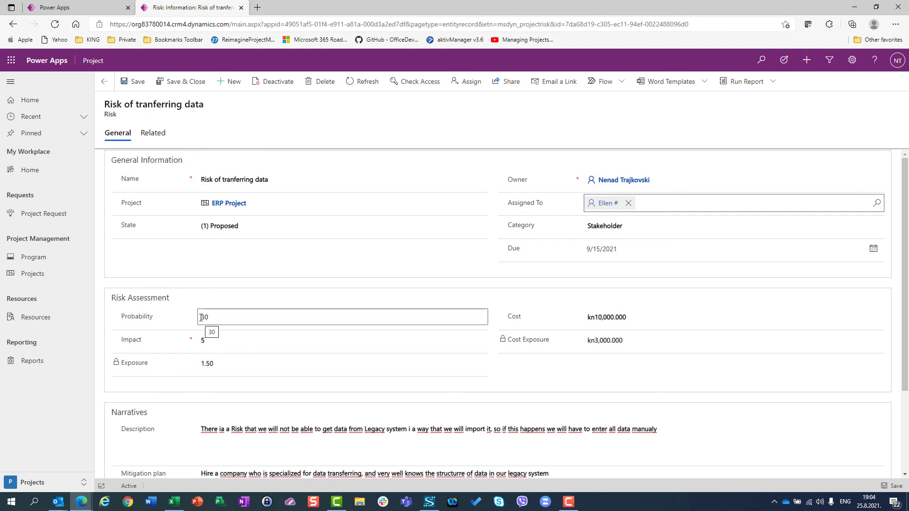
Correct the second word of the risk's description to "is", and save and close the record.
scroll(272, 364, down, 2)
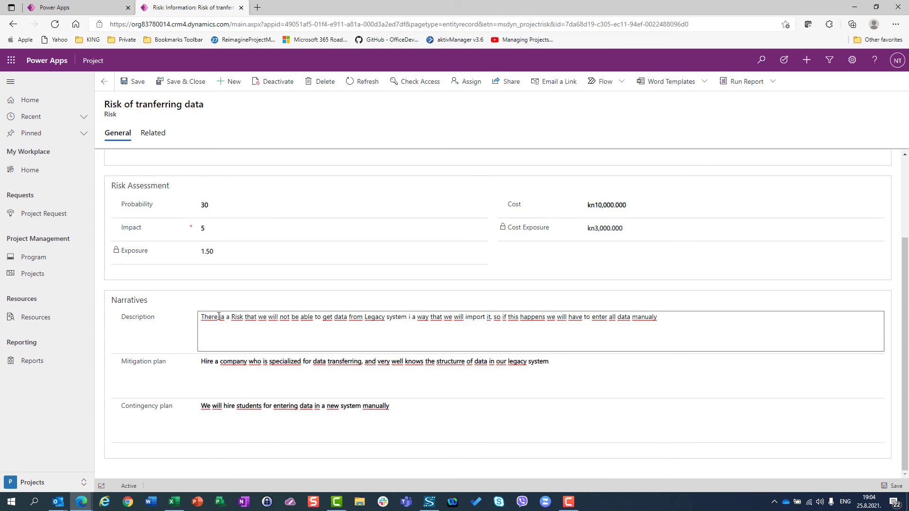
key(Delete)
text(s)
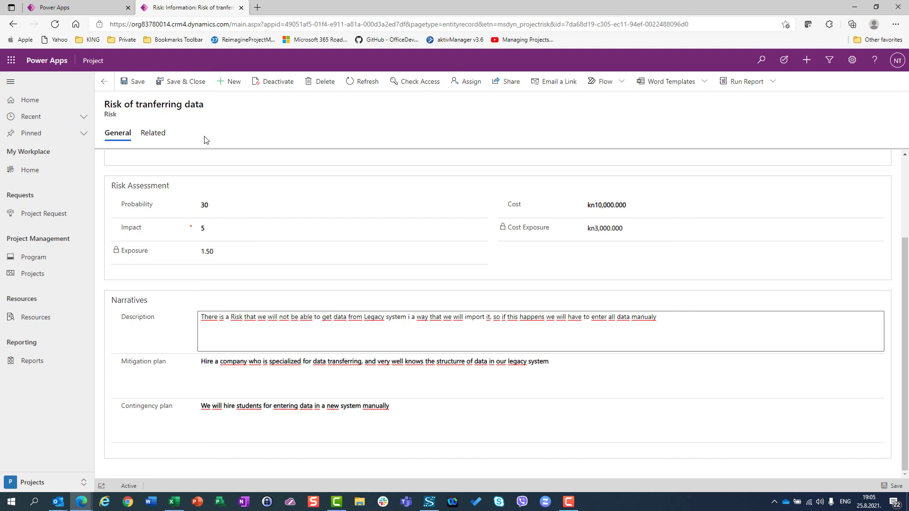
click(180, 85)
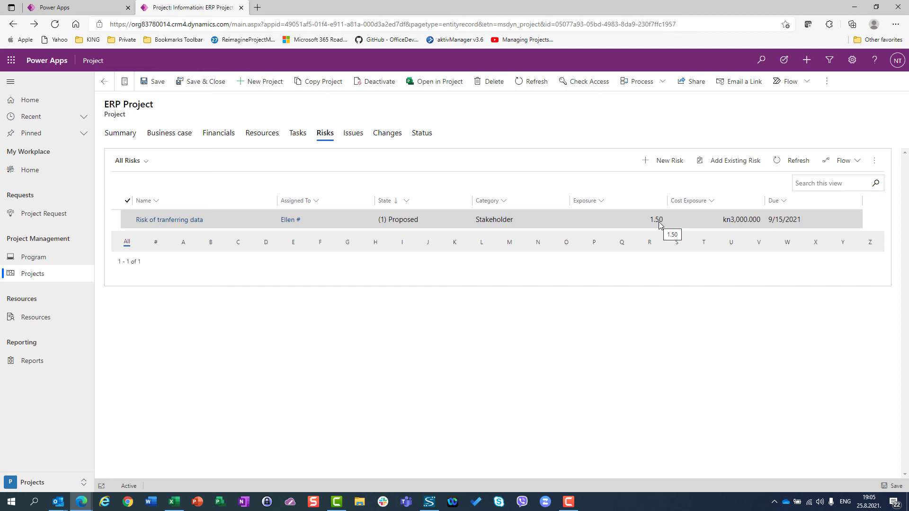
Create a new risk for the ERP Project named "Risk of loosing employees - Busines Analysts".
click(663, 162)
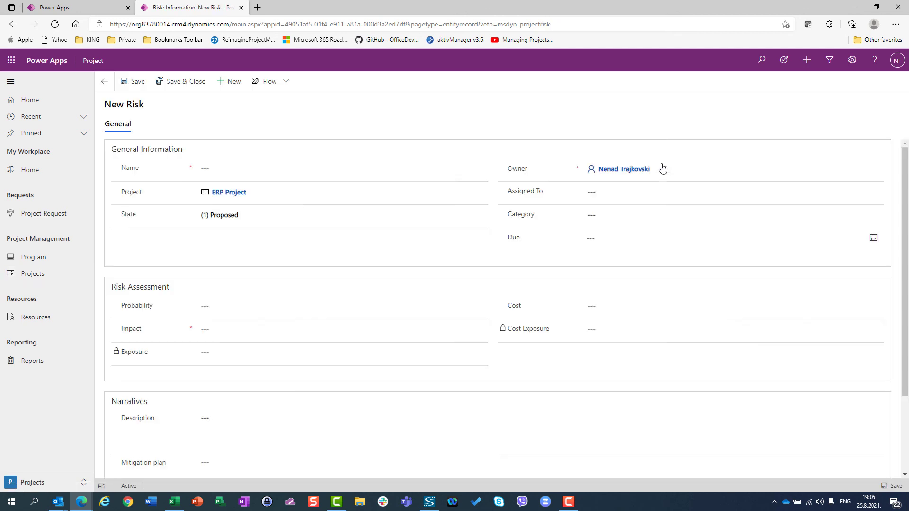
click(239, 171)
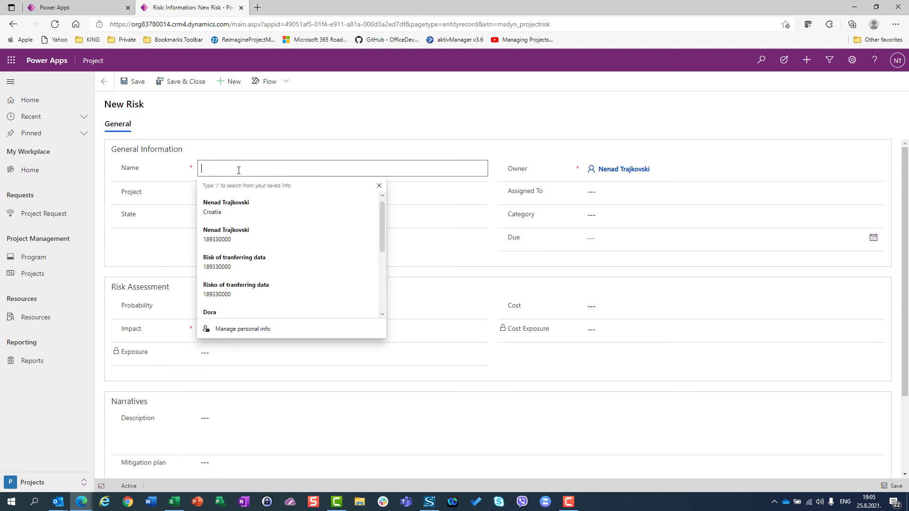
click(209, 171)
text(Risk )
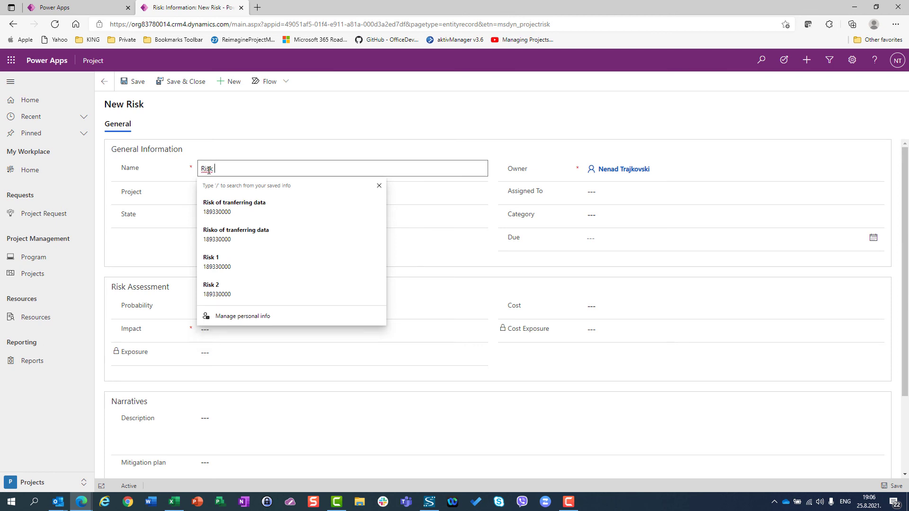
text(of)
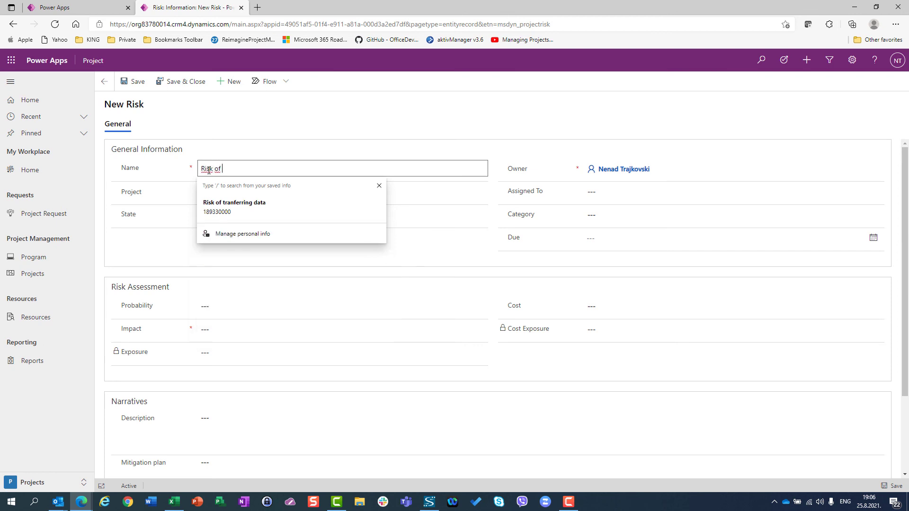
text( loosing )
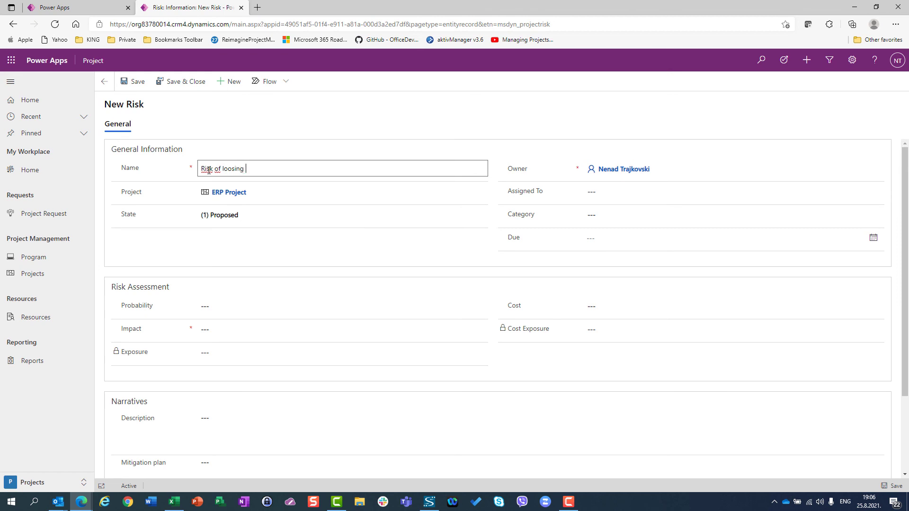
text(employees - Busines Analysts)
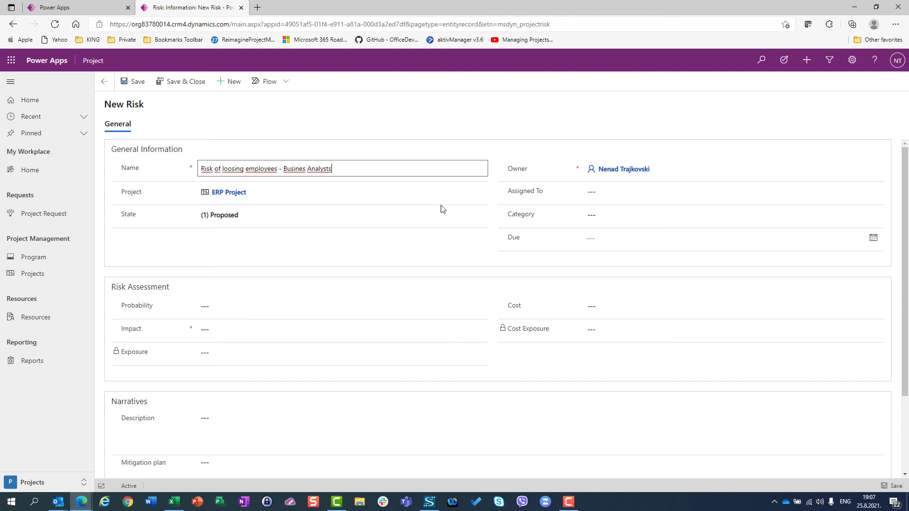
Assign the new risk to the responsible user and set its category to Resources.
click(635, 196)
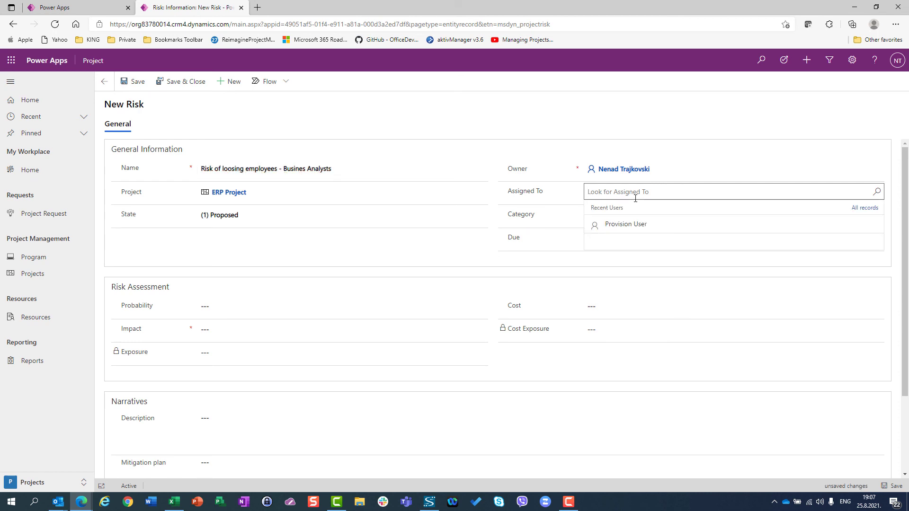
text(john)
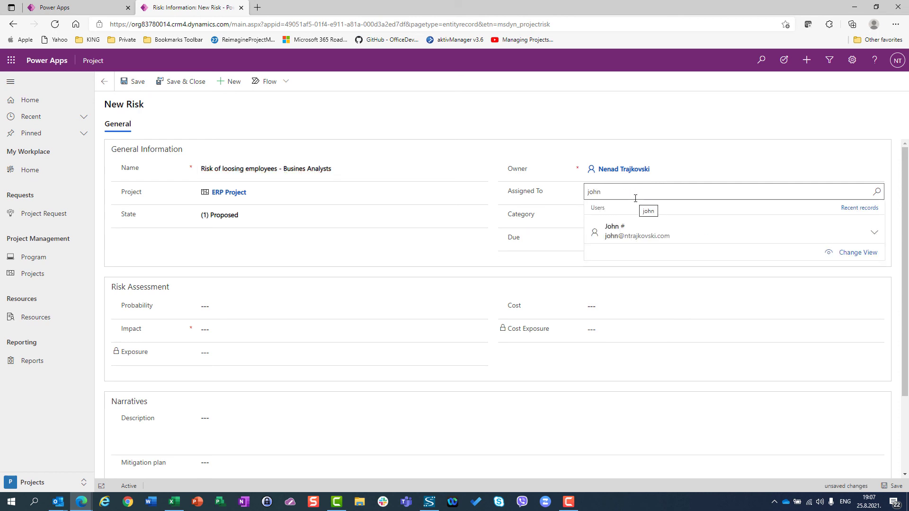
click(626, 239)
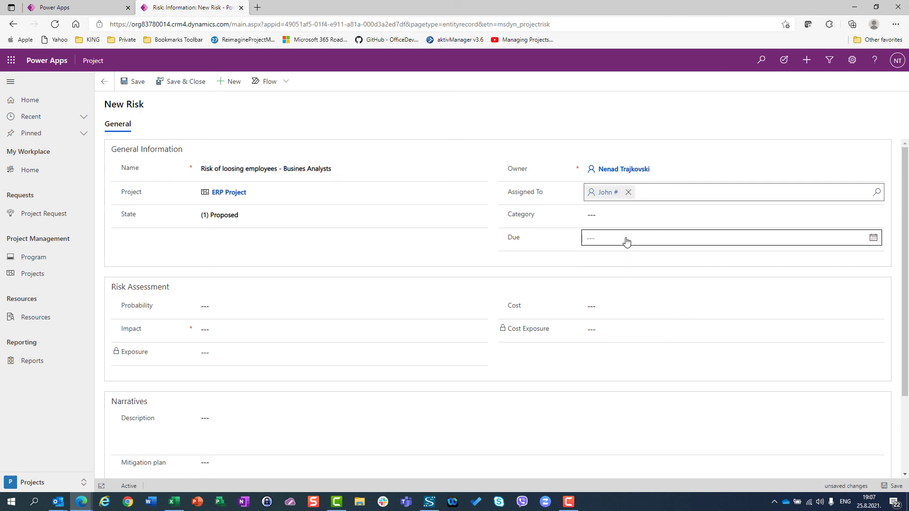
click(613, 217)
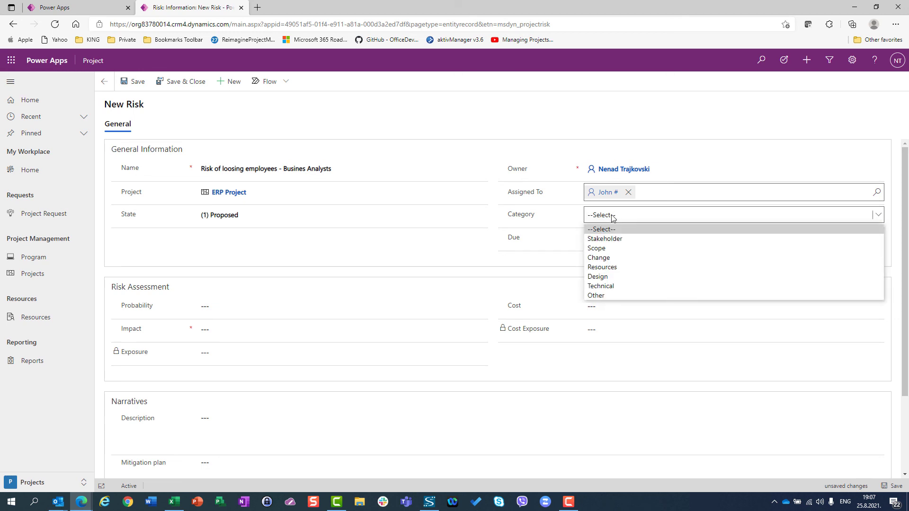
click(606, 271)
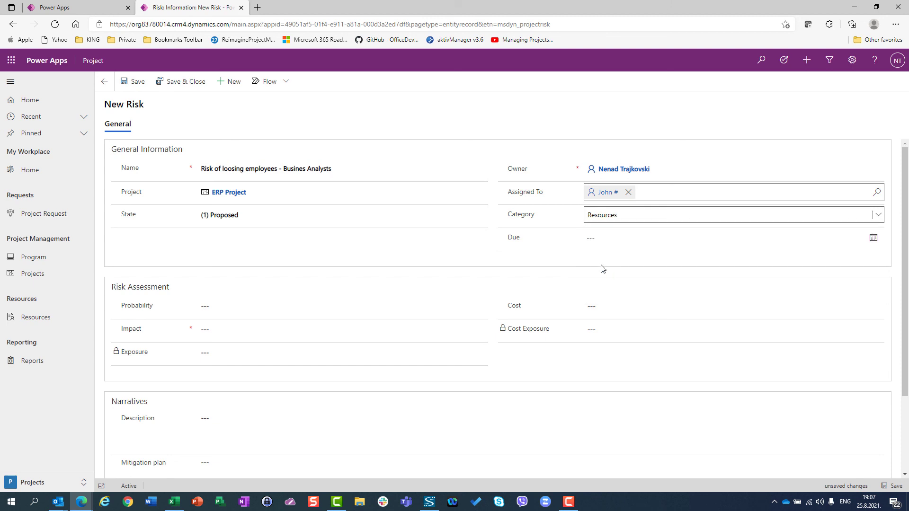
click(588, 237)
Set the new risk's probability to 20, impact to 10 and cost to 100000.
click(200, 307)
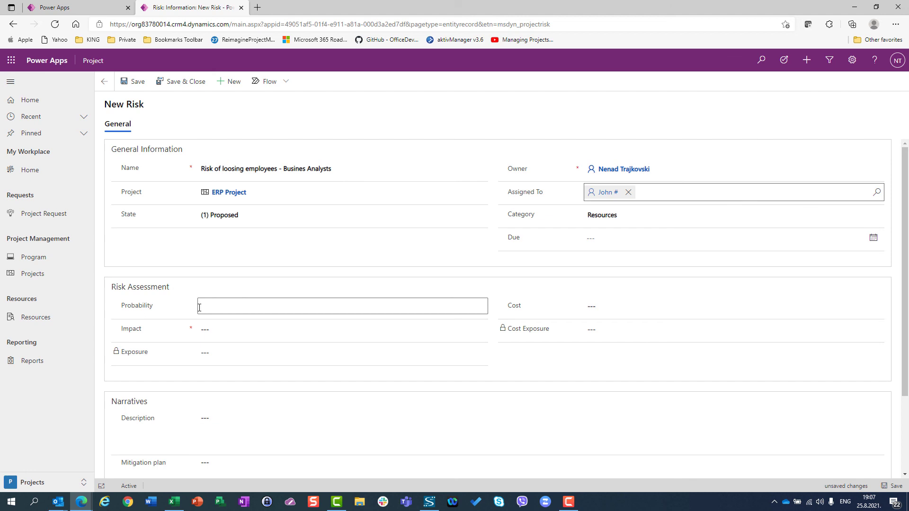
text(20)
key(Tab)
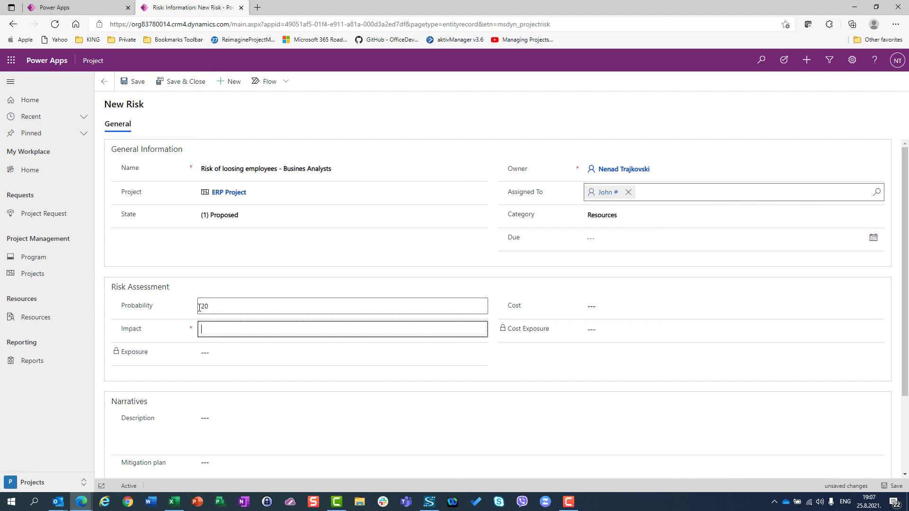
text(10)
click(599, 310)
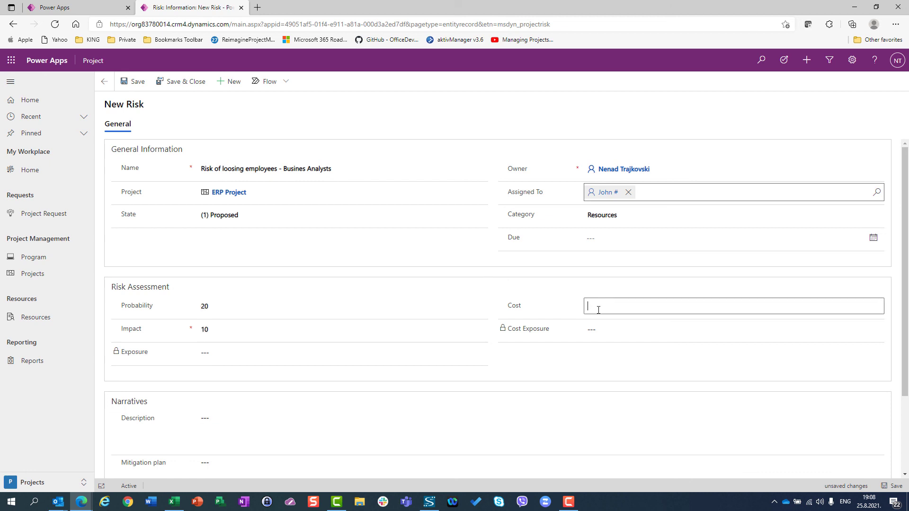
text(100000)
key(BackSpace)
key(BackSpace)
key(BackSpace)
text(000)
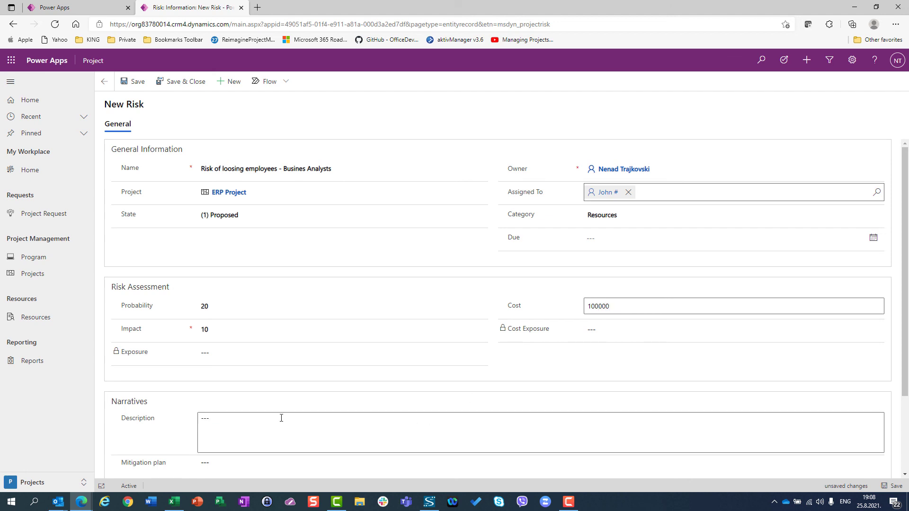
Fill in the description as "Description" and the mitigation plan as "Mitigation plan (Give her/him a rase NOW)".
scroll(281, 418, down, 2)
click(243, 325)
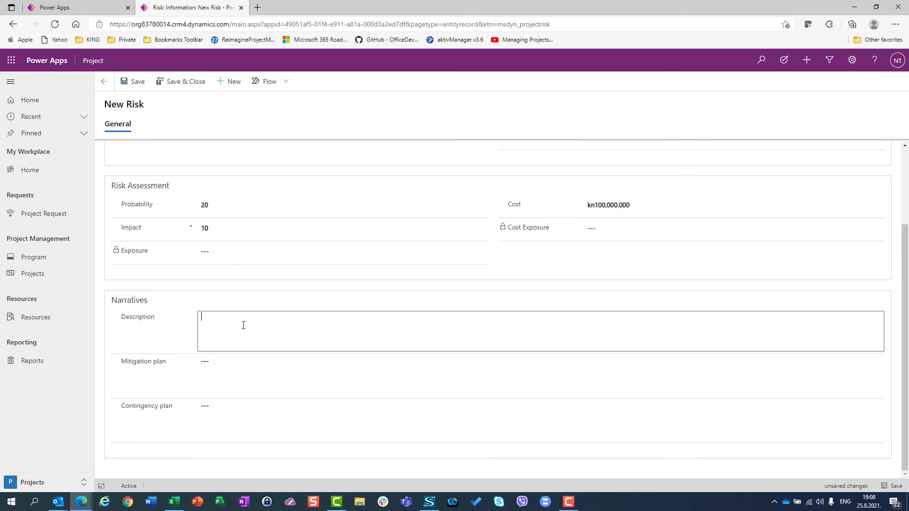
text(Description)
key(Tab)
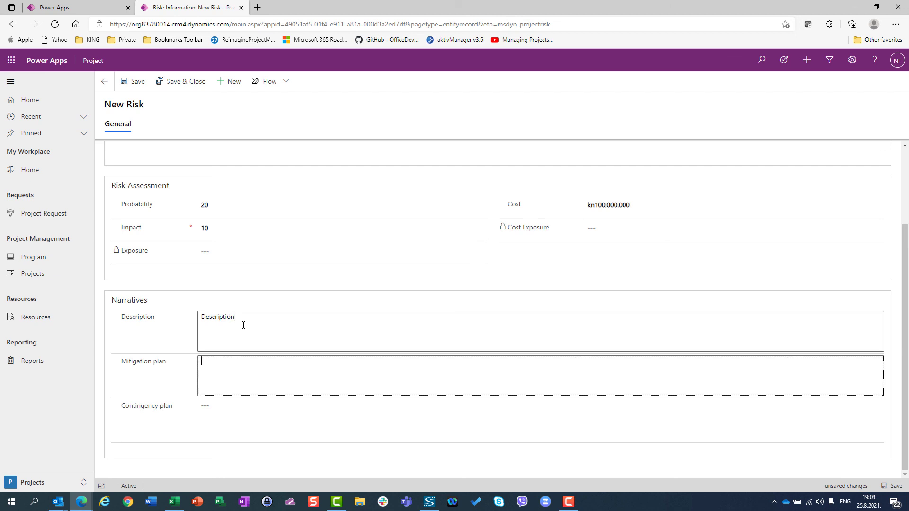
text(Mitigation plan)
text((Give her)
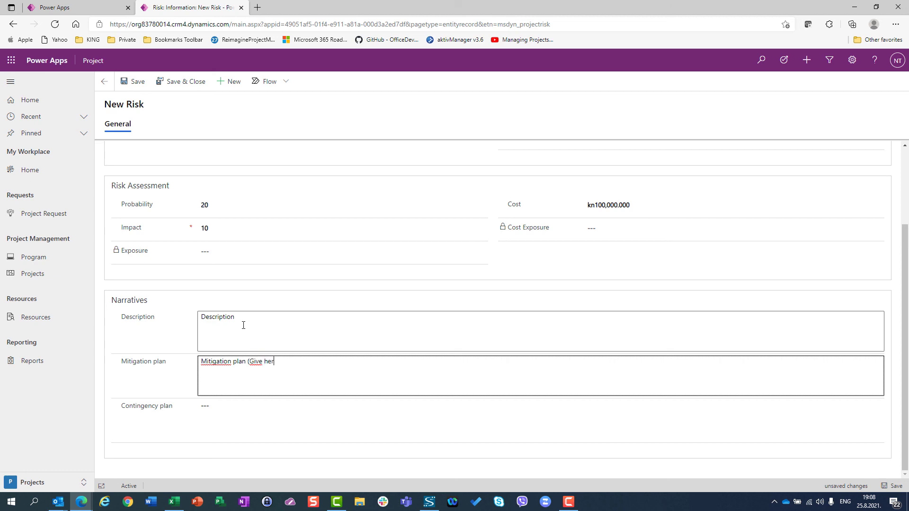
text(/him a rase NOW))
Set the contingency plan to "Outsource BA", and save and close the employee-loss risk.
click(256, 408)
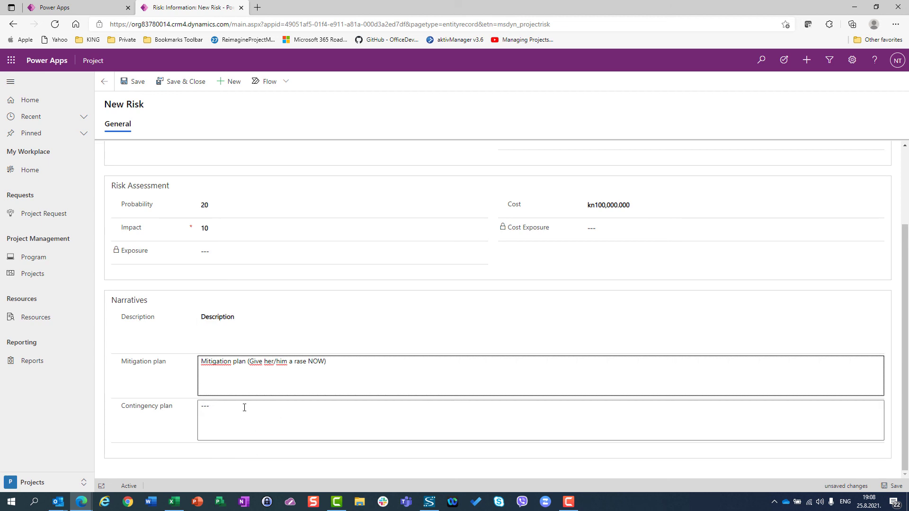
text(Out)
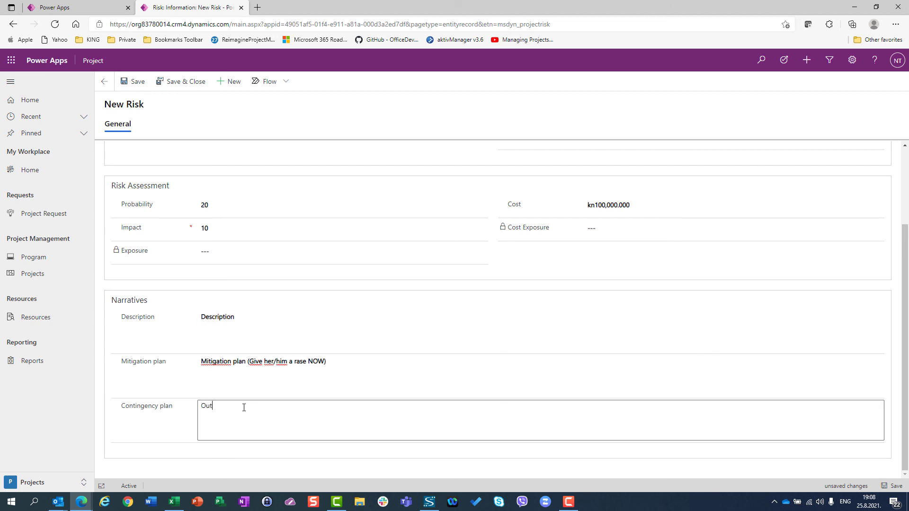
text(source BAQ)
key(BackSpace)
click(127, 82)
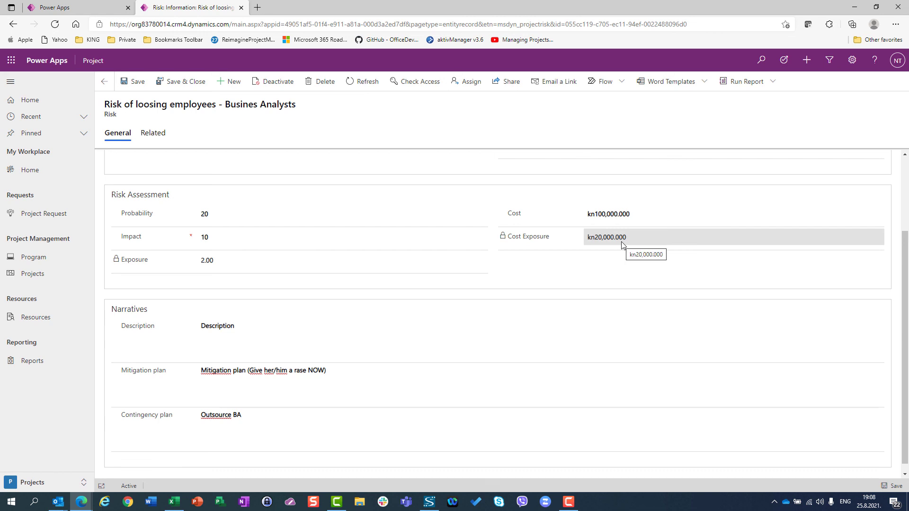
click(180, 91)
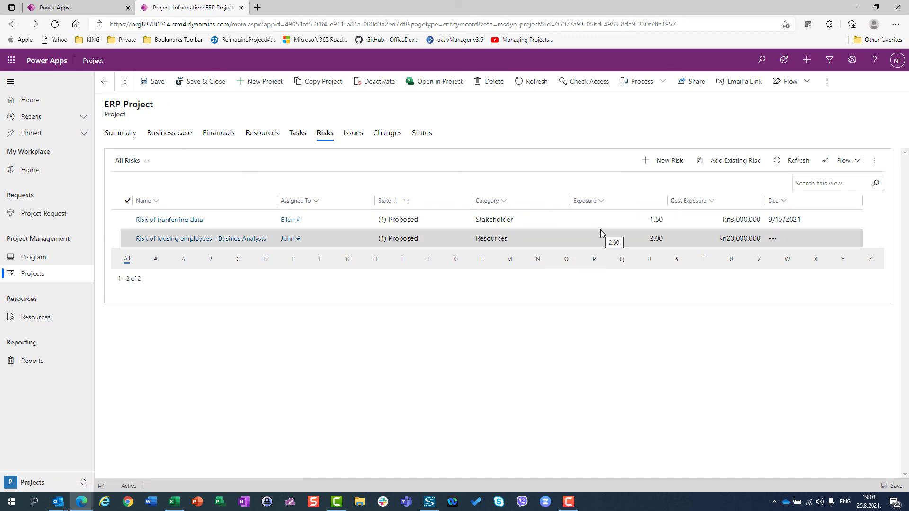
click(504, 201)
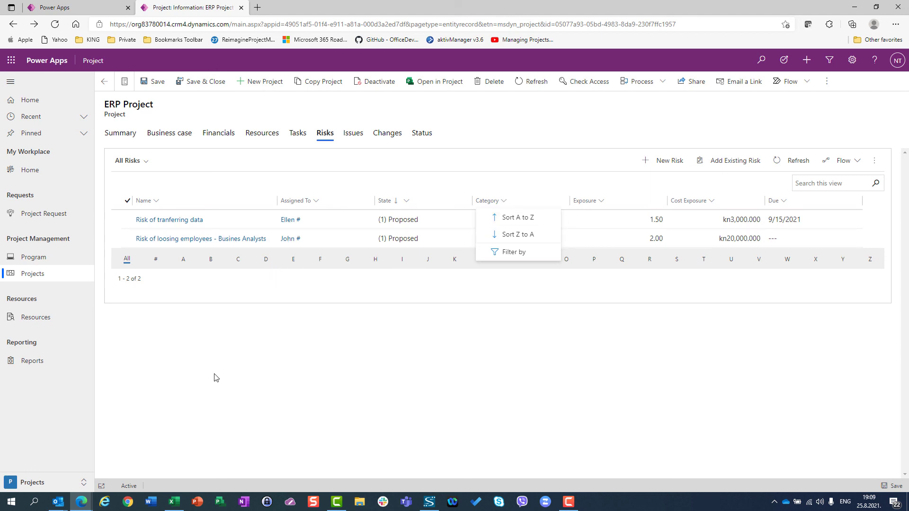
click(272, 374)
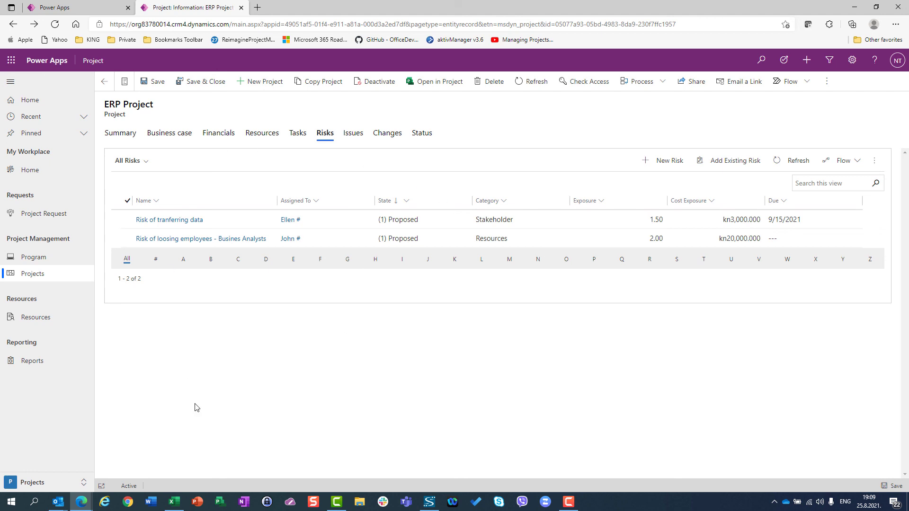